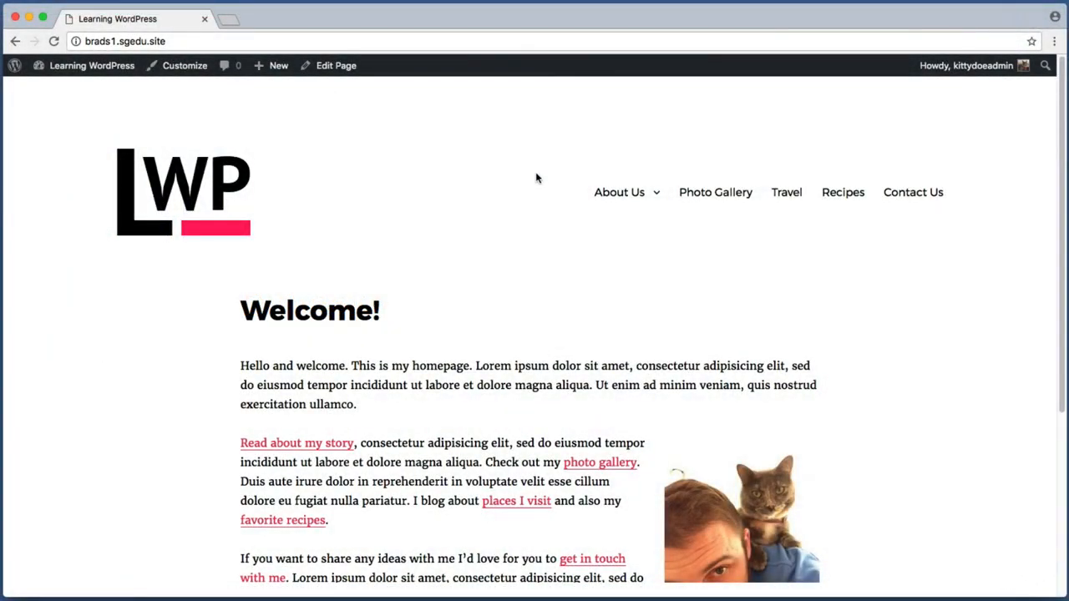
# Capture the Contact Us menu link, then open the Contact Us page and scroll down
pyautogui.press('super+shift+4')
pyautogui.moveTo(863, 167); pyautogui.dragTo(974, 231)
pyautogui.click(919, 196)
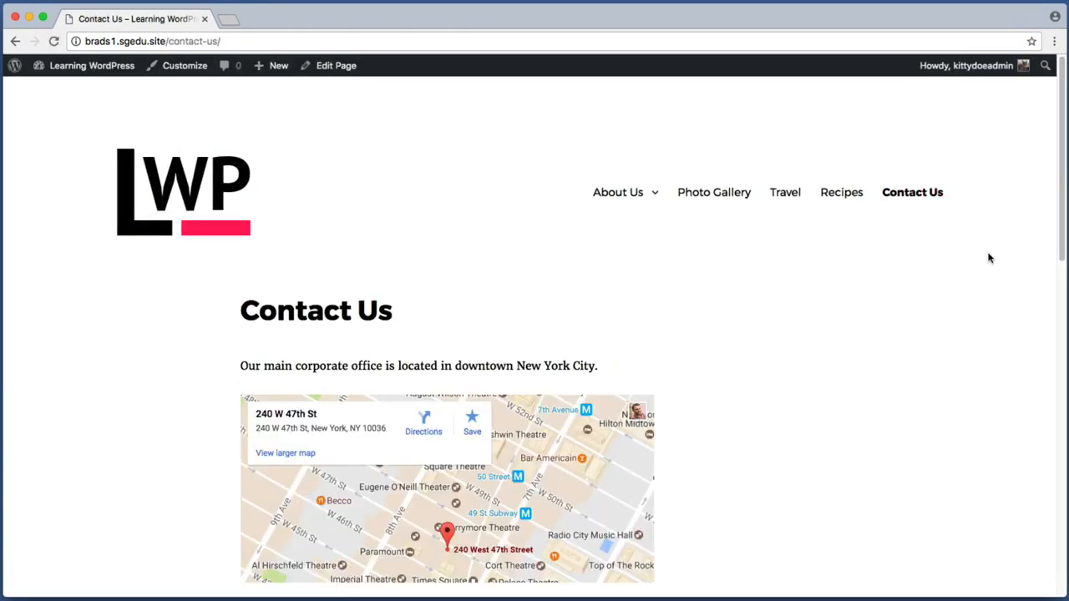
pyautogui.scroll(-5, 988, 258)
pyautogui.scroll(-3, 988, 258)
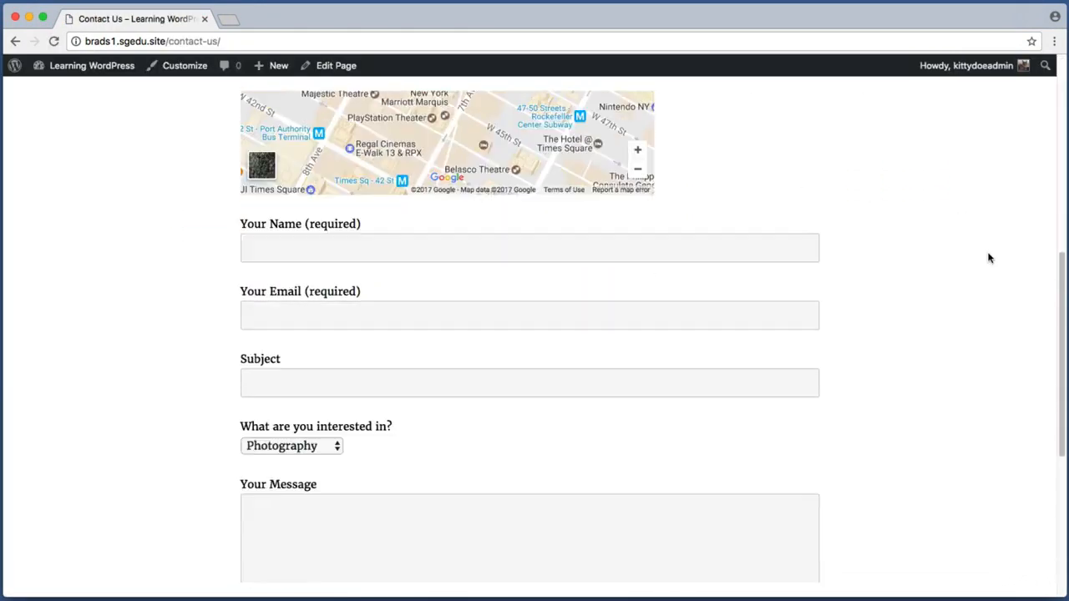
# Screenshot the contact form and its end while scrolling through it
pyautogui.press('super+shift+4')
pyautogui.moveTo(192, 151); pyautogui.dragTo(880, 539)
pyautogui.scroll(-3, 880, 540)
pyautogui.press('super+shift+4')
pyautogui.moveTo(207, 428); pyautogui.dragTo(332, 474)
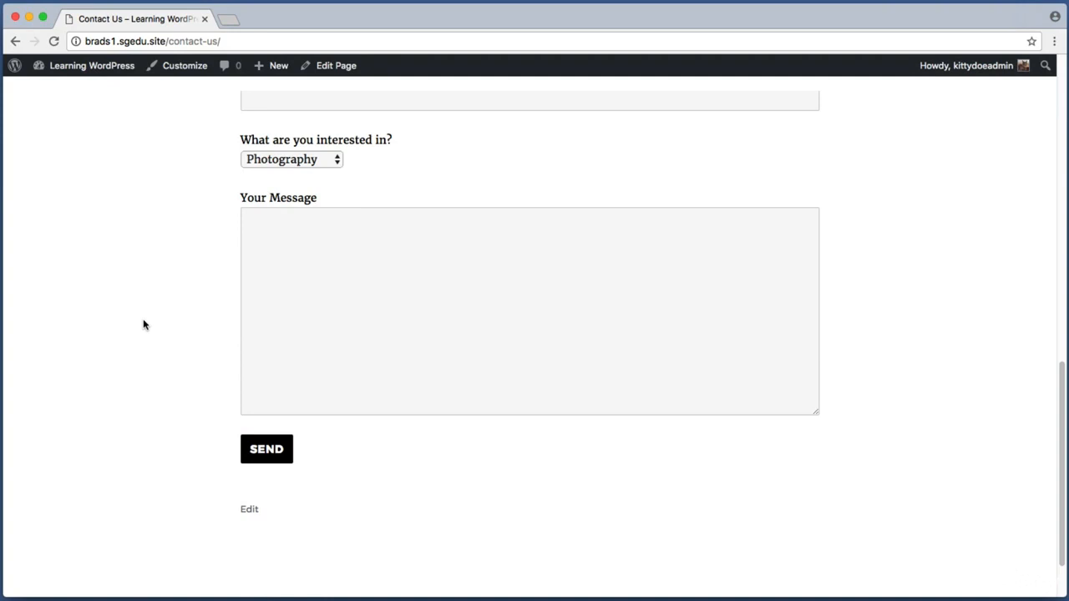
pyautogui.scroll(2, 145, 322)
pyautogui.press('super+shift+4')
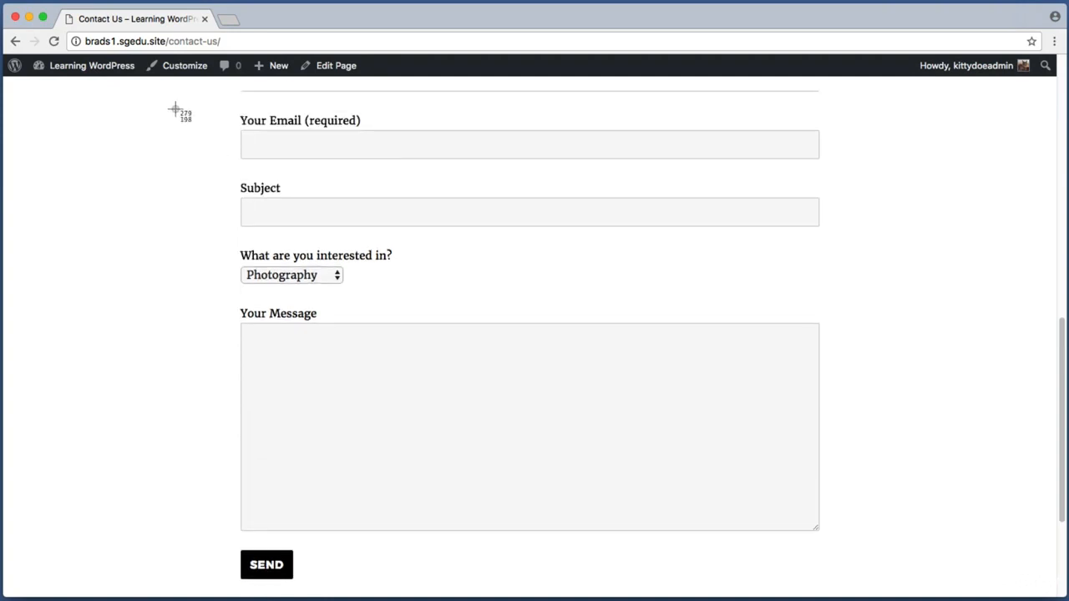
pyautogui.moveTo(185, 115); pyautogui.dragTo(880, 538)
# Take further screenshots of the form fields from Email down, and of the page top
pyautogui.press('super+shift+4')
pyautogui.moveTo(137, 87); pyautogui.dragTo(930, 578)
pyautogui.press('super+shift+4')
pyautogui.moveTo(194, 104); pyautogui.dragTo(892, 565)
pyautogui.press('super+shift+4')
pyautogui.moveTo(42, 98); pyautogui.dragTo(152, 50)
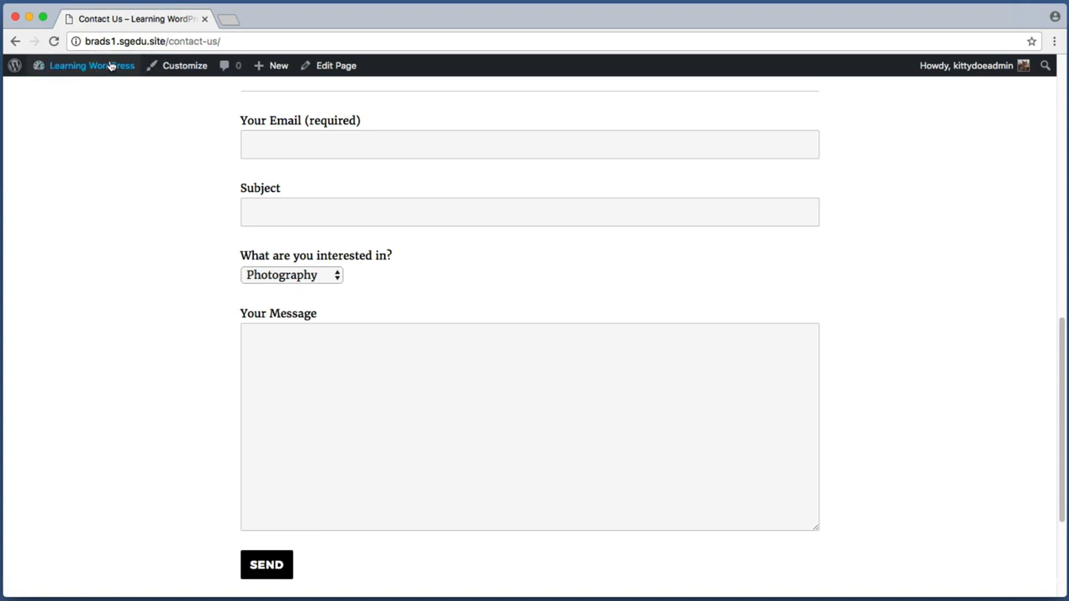
# Go from the Dashboard to the Plugins page and capture its heading
pyautogui.click(108, 65)
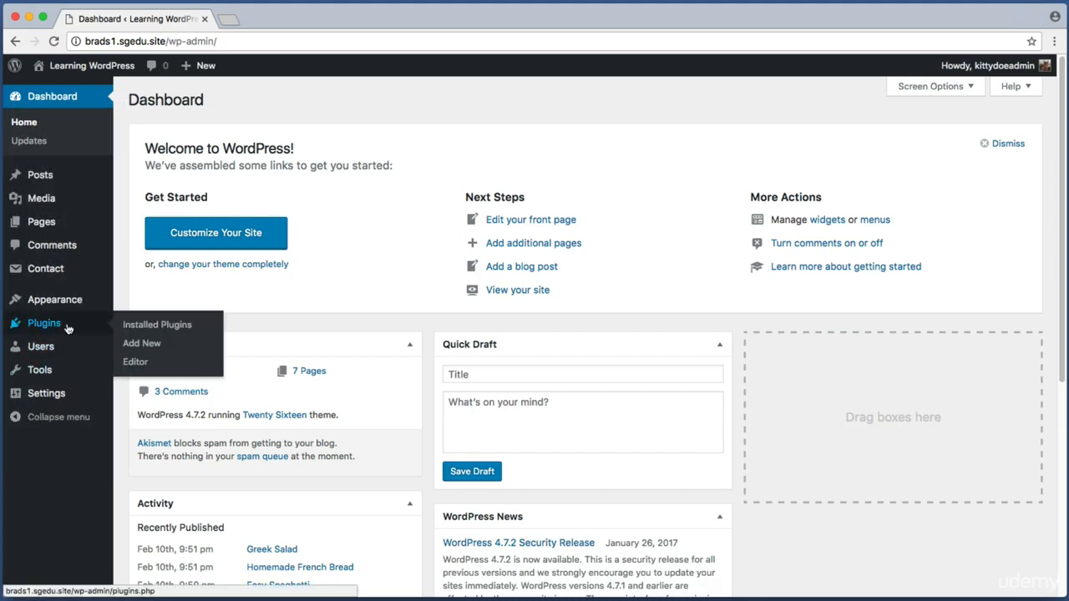
pyautogui.click(61, 329)
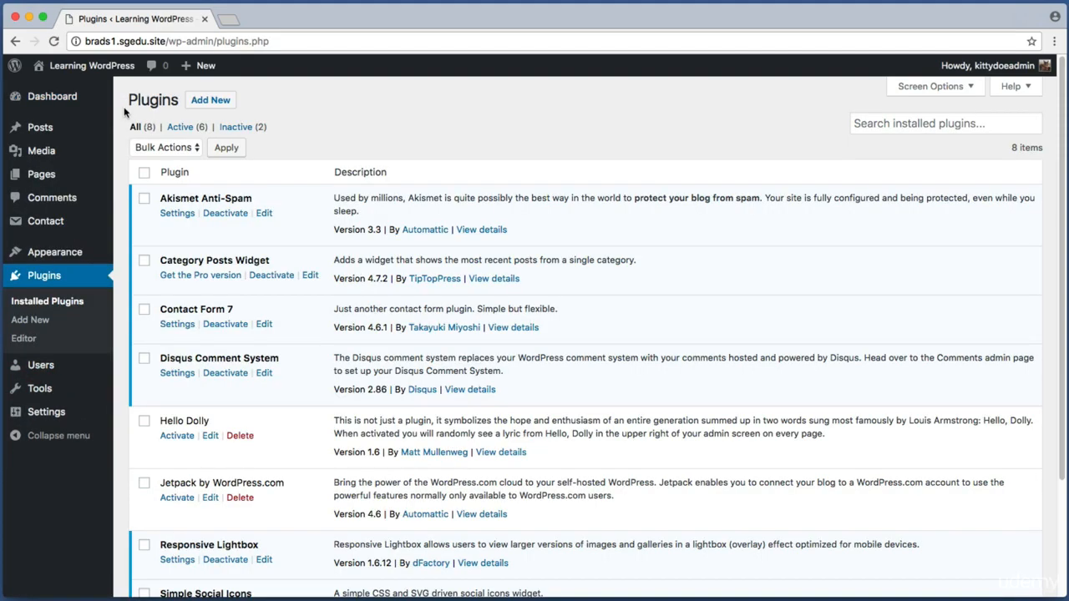
pyautogui.press('super+shift+4')
pyautogui.moveTo(186, 87); pyautogui.dragTo(237, 107)
# Open Add New plugins and capture the plugin search area
pyautogui.click(234, 106)
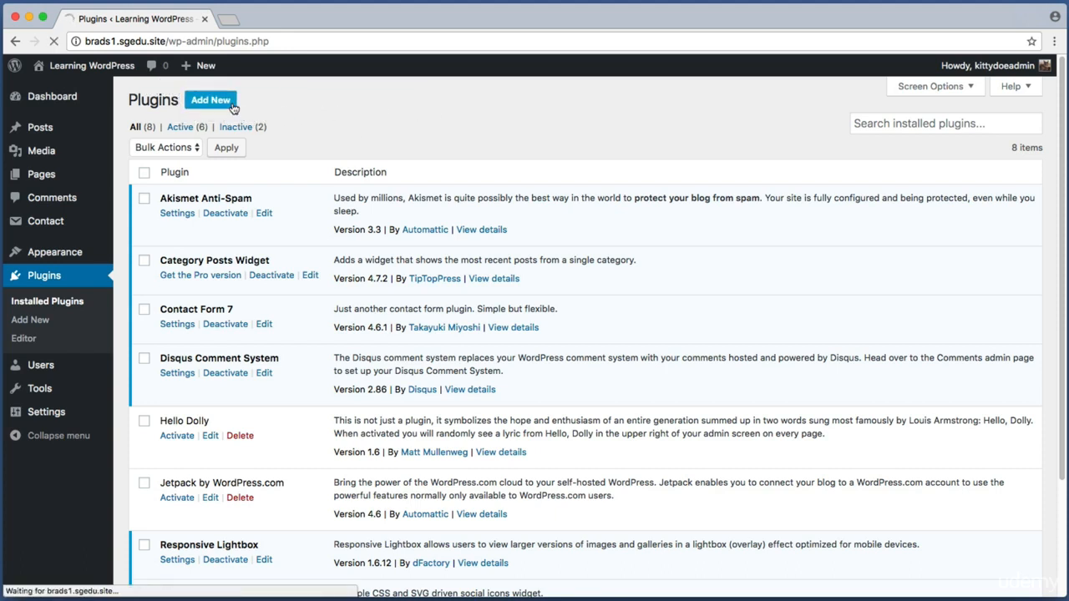
pyautogui.press('super+shift+4')
pyautogui.moveTo(803, 110); pyautogui.dragTo(1042, 165)
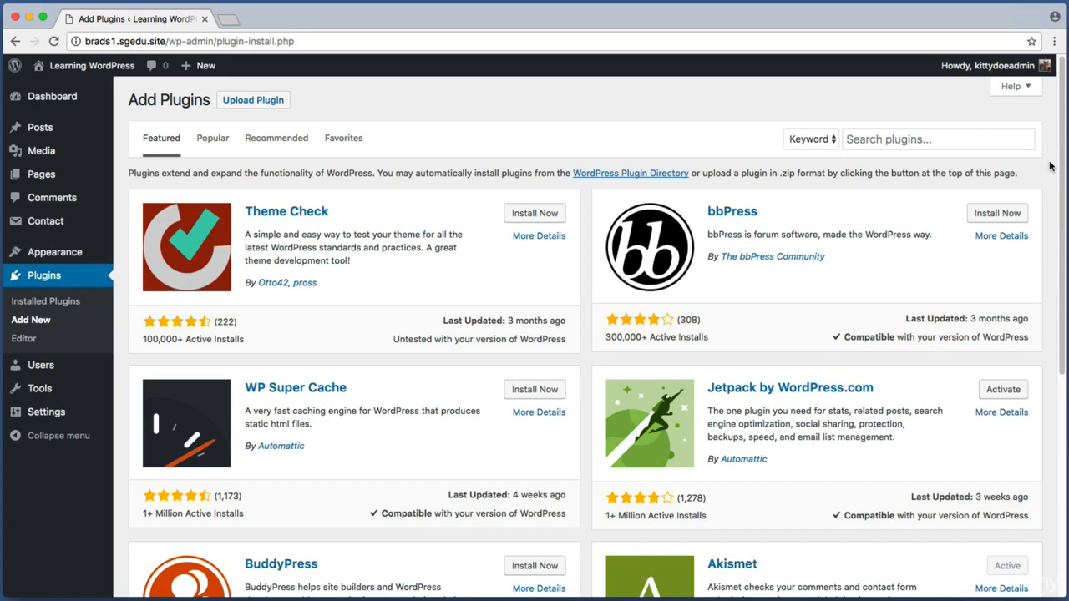
# Search plugins for 'flamingo' and capture the Flamingo result card
pyautogui.click(1011, 139)
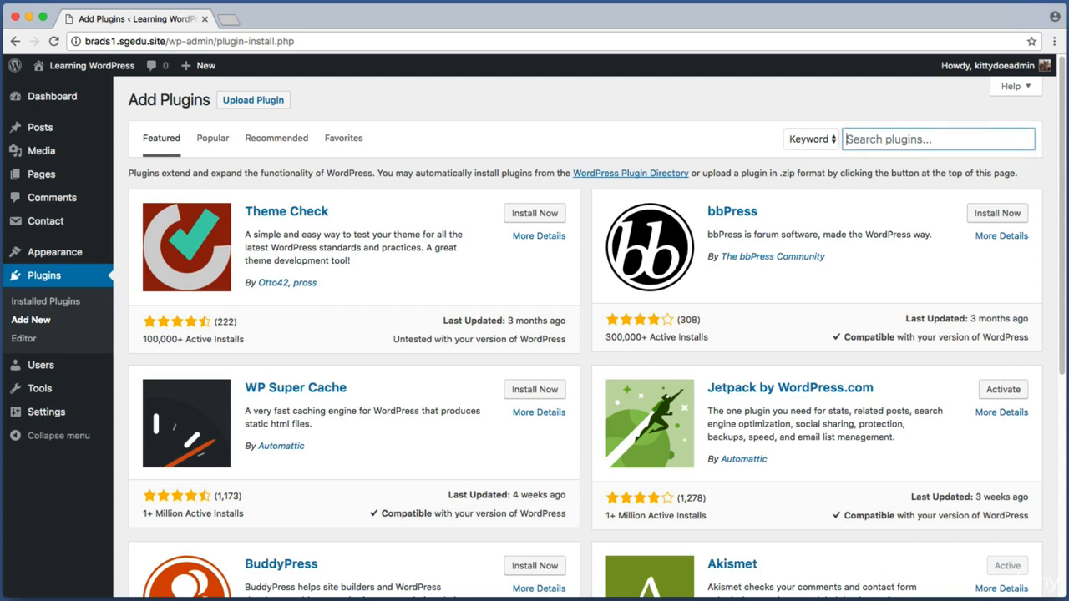
pyautogui.write('flamingo')
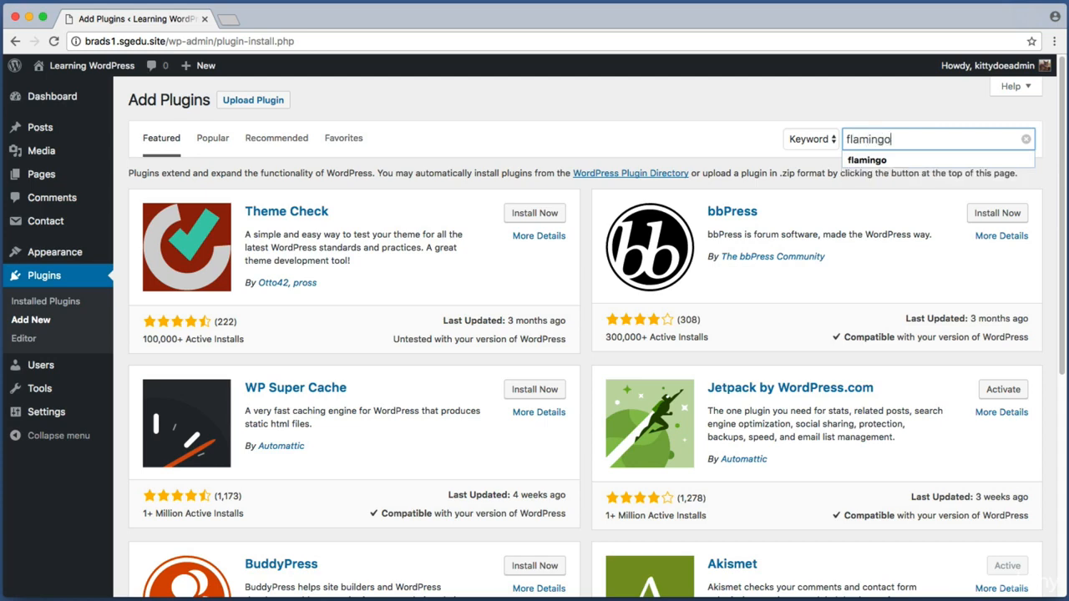
pyautogui.press('Return')
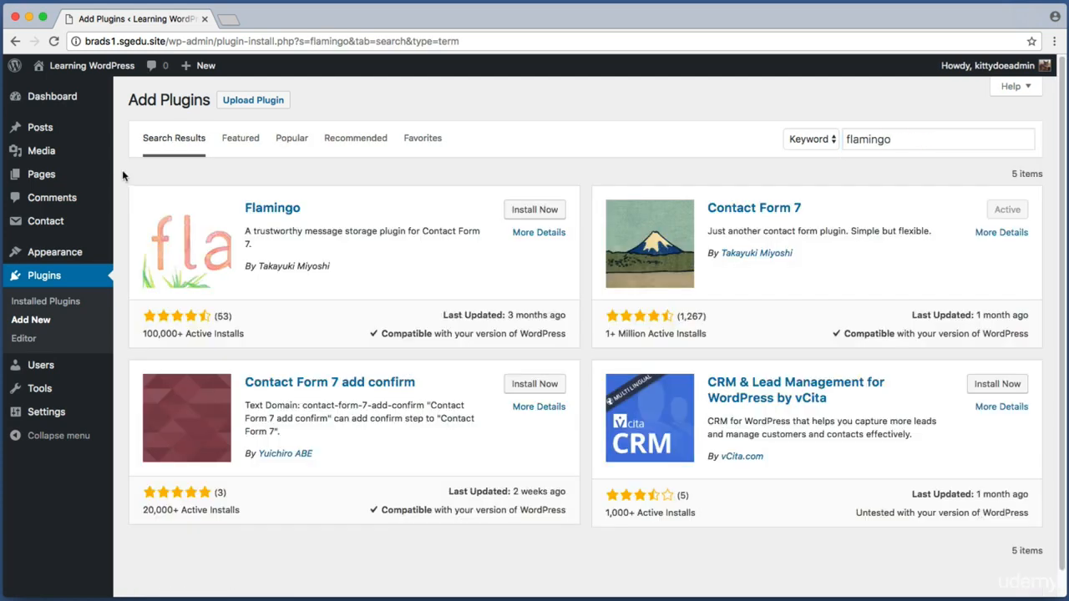
pyautogui.press('super+shift+4')
pyautogui.moveTo(126, 175); pyautogui.dragTo(585, 353)
# Capture Flamingo's 100,000+ active installs, star rating and install option
pyautogui.press('Escape')
pyautogui.press('super+shift+4')
pyautogui.moveTo(134, 325); pyautogui.dragTo(255, 343)
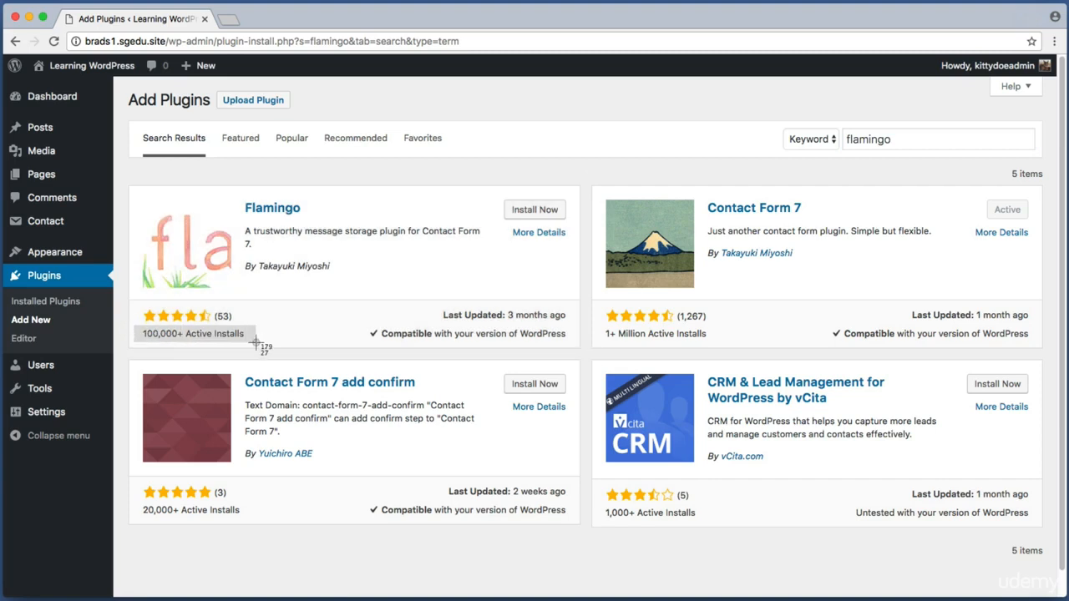
pyautogui.press('Escape')
pyautogui.press('super+shift+4')
pyautogui.moveTo(143, 304); pyautogui.dragTo(235, 326)
pyautogui.press('Escape')
pyautogui.press('super+shift+4')
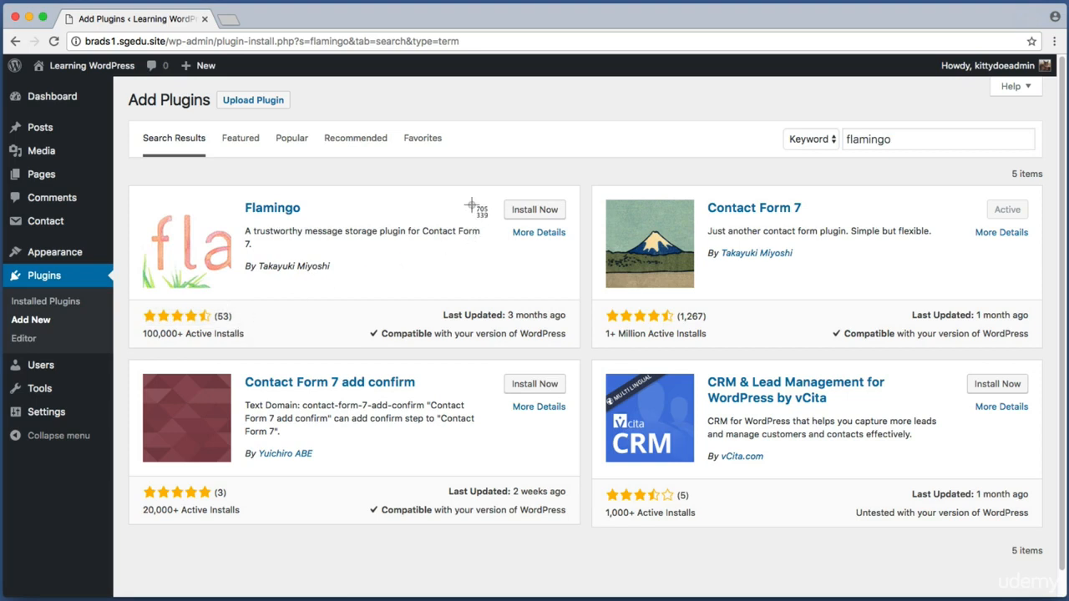
pyautogui.moveTo(490, 197); pyautogui.dragTo(579, 226)
# Install and activate Flamingo, capturing the activation notice and its admin menu entry
pyautogui.click(551, 209)
pyautogui.click(552, 211)
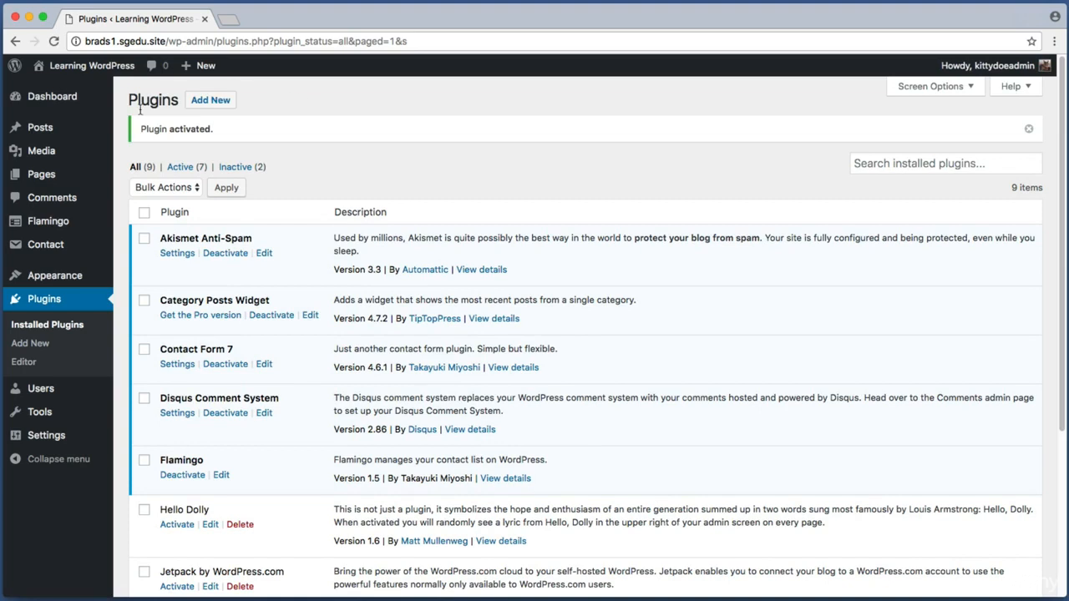
pyautogui.press('super+shift+4')
pyautogui.moveTo(124, 97); pyautogui.dragTo(3, 372)
pyautogui.moveTo(69, 222)
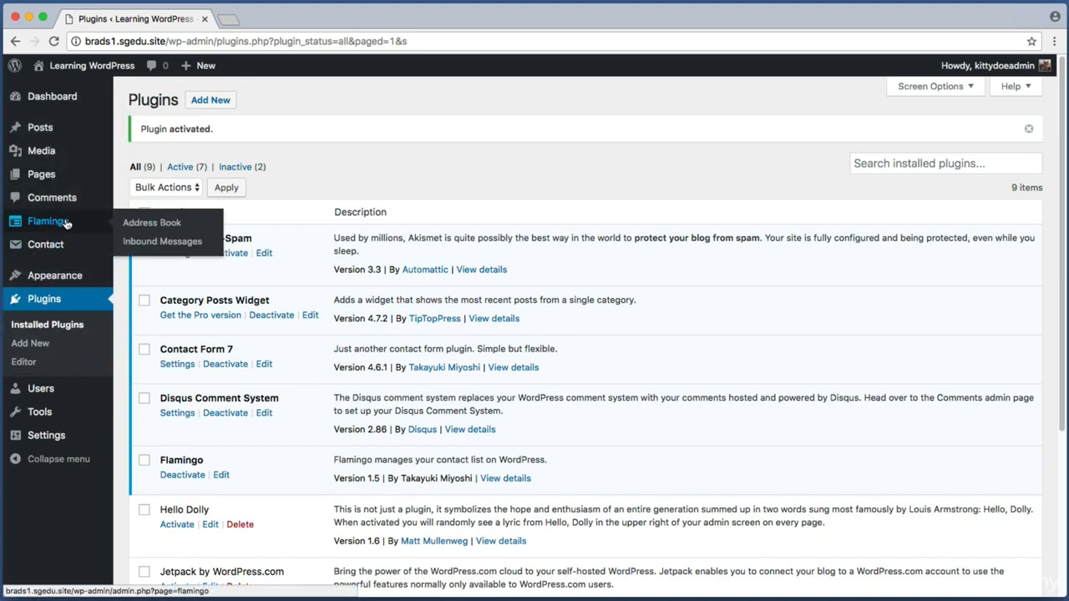
pyautogui.press('super+shift+4')
pyautogui.moveTo(3, 210); pyautogui.dragTo(82, 232)
# Open Flamingo's Address Book and capture its title and three-contact table
pyautogui.click(77, 224)
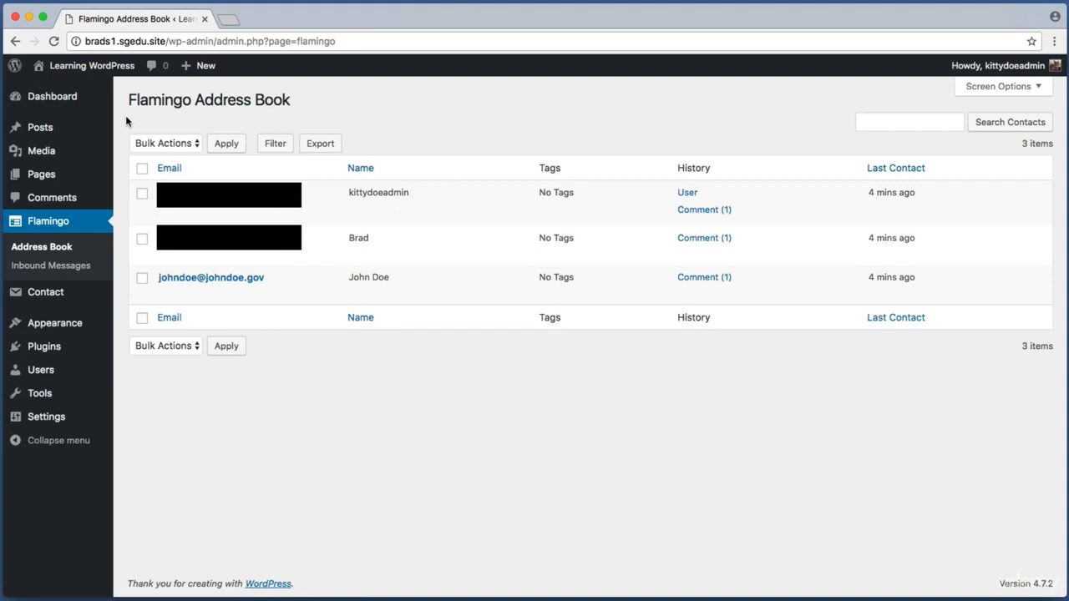
pyautogui.press('super+shift+4')
pyautogui.moveTo(197, 91); pyautogui.dragTo(335, 111)
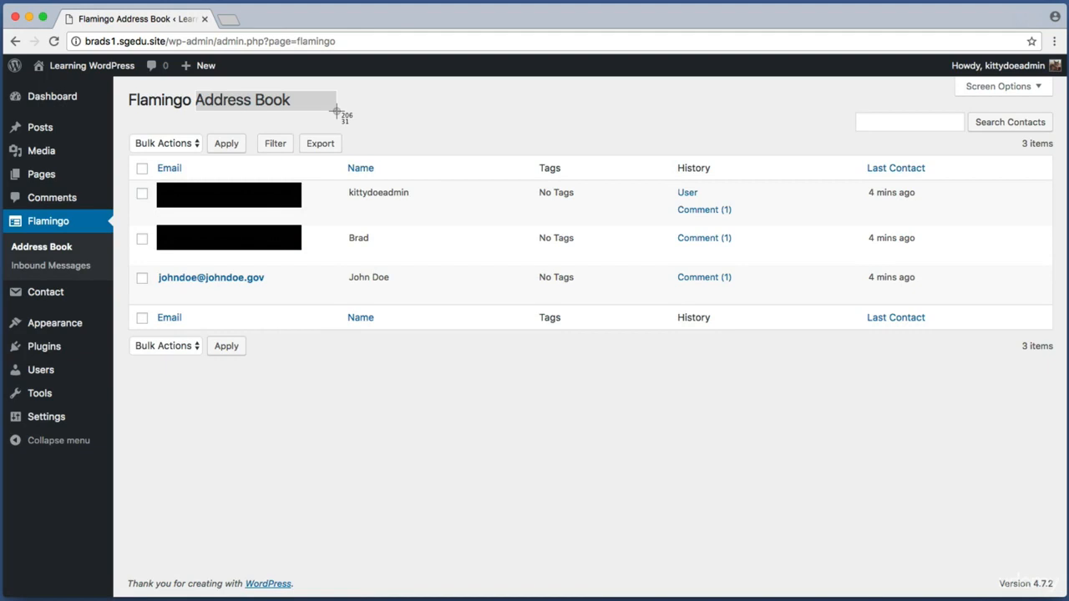
pyautogui.press('Escape')
pyautogui.press('super+shift+4')
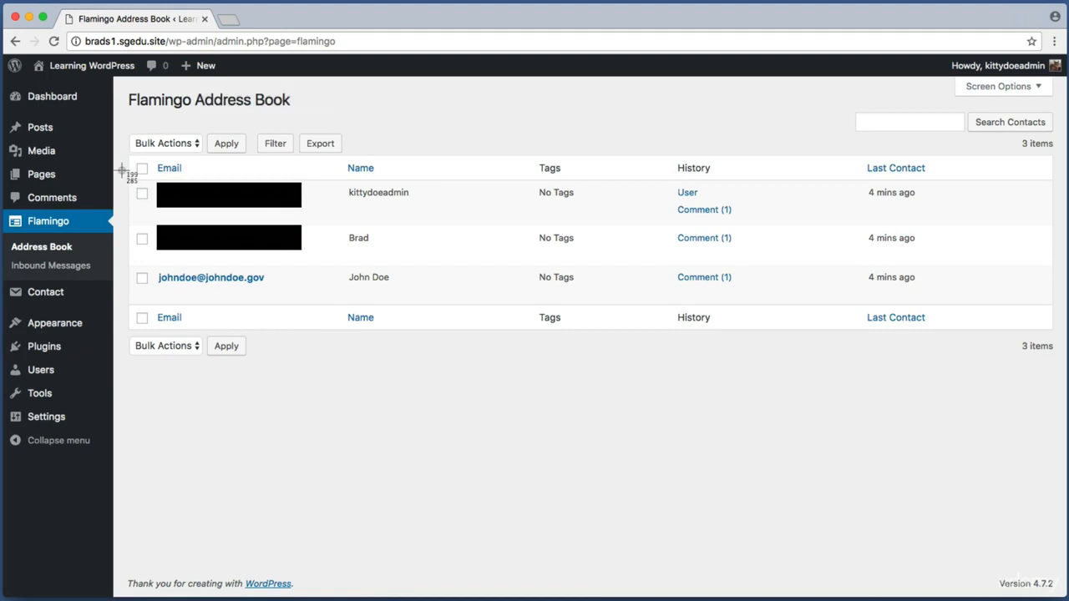
pyautogui.moveTo(129, 173); pyautogui.dragTo(461, 402)
# Capture the Flamingo admin menu and its Inbound Messages entry
pyautogui.press('super+shift+4')
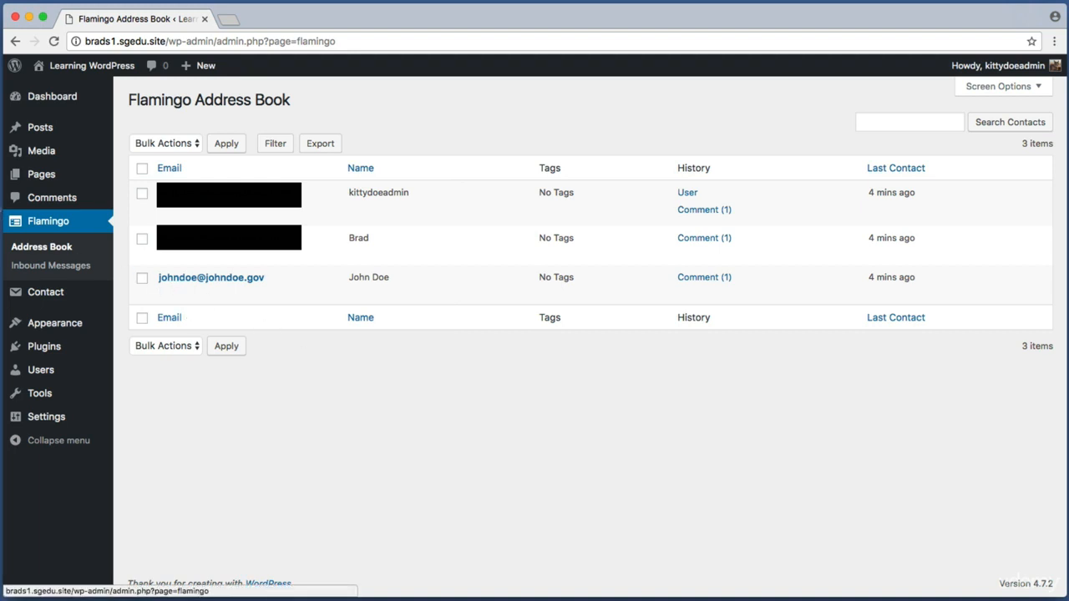
pyautogui.moveTo(0, 199); pyautogui.dragTo(119, 237)
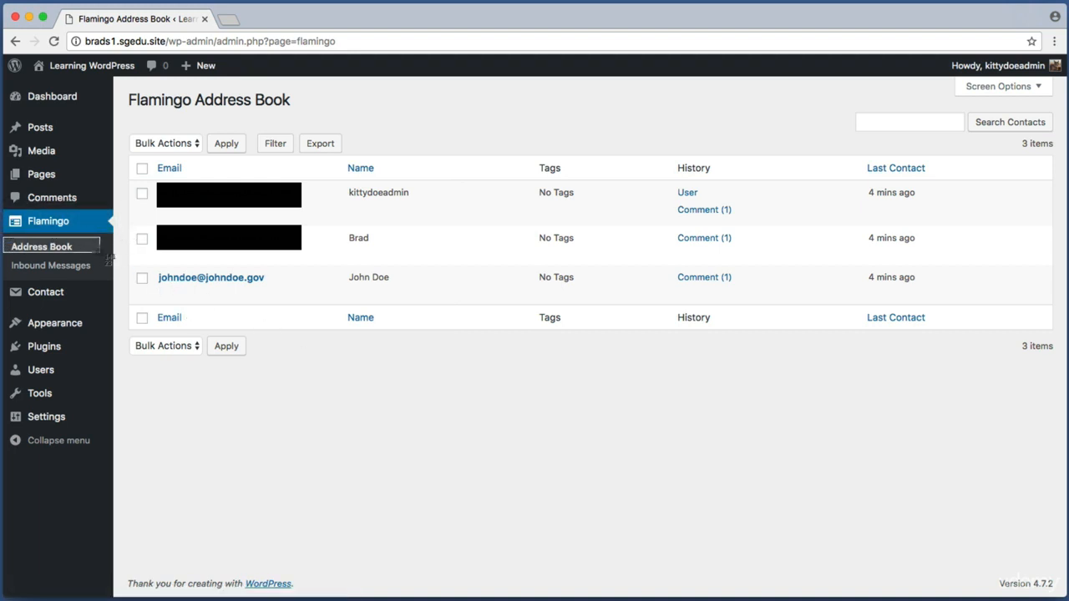
pyautogui.press('super+shift+4')
pyautogui.moveTo(6, 255); pyautogui.dragTo(109, 283)
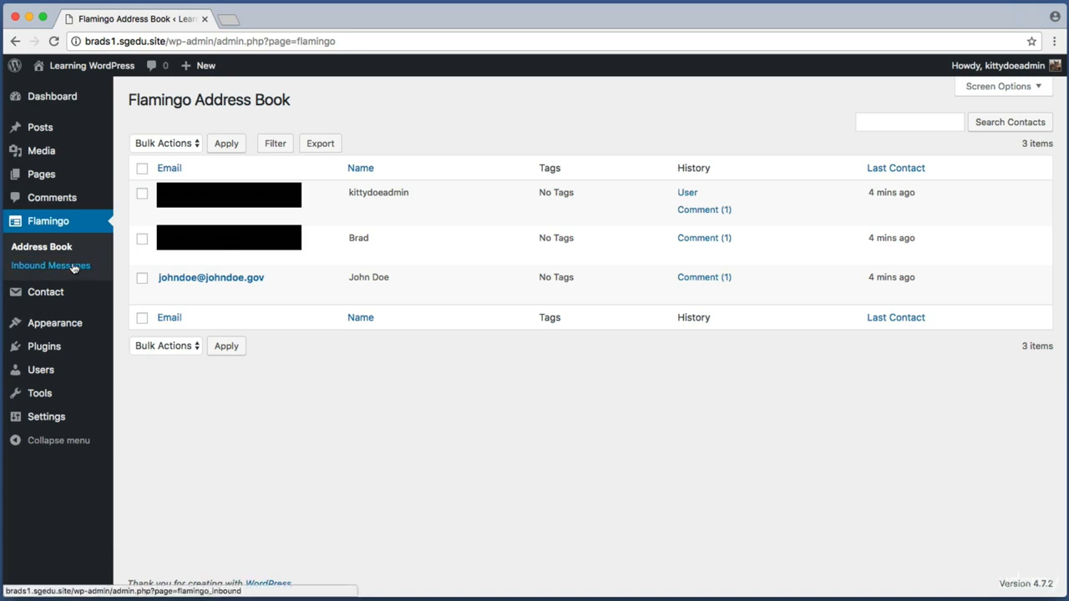
# Open Flamingo's Inbound Messages and screenshot its empty message list
pyautogui.click(74, 266)
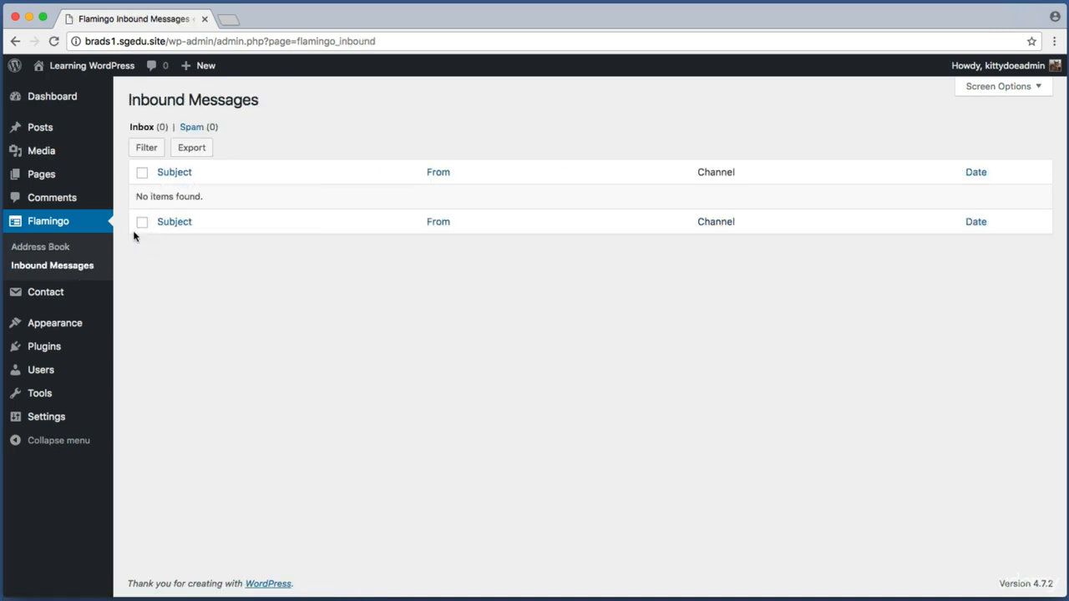
pyautogui.press('super+shift+4')
pyautogui.moveTo(132, 189); pyautogui.dragTo(232, 210)
pyautogui.press('super+shift+4')
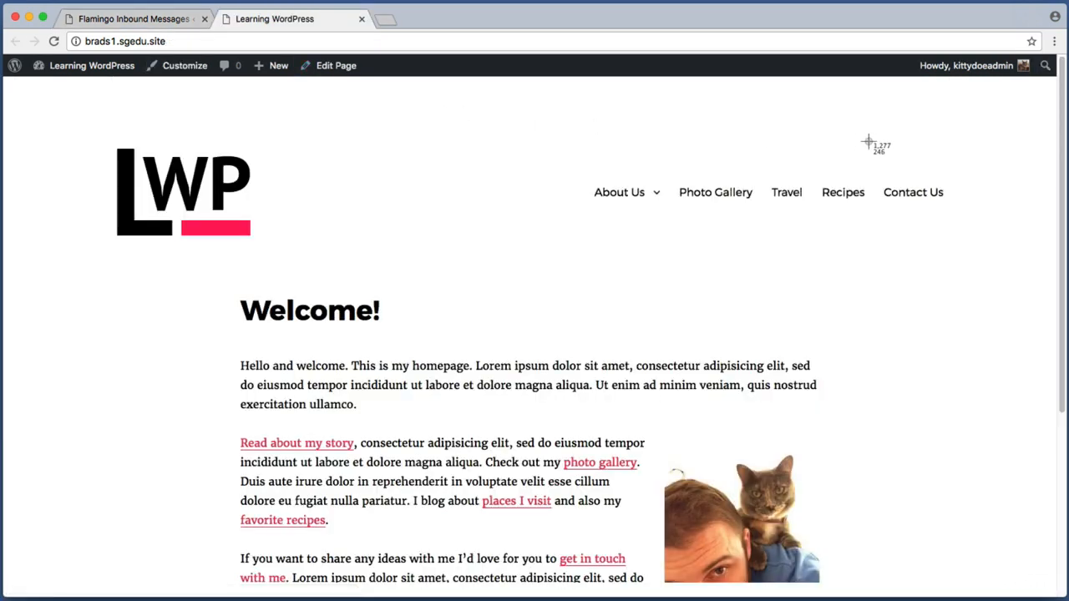
# Capture the Contact Us link and open the Contact Us page down to its form
pyautogui.moveTo(872, 144); pyautogui.dragTo(1009, 234)
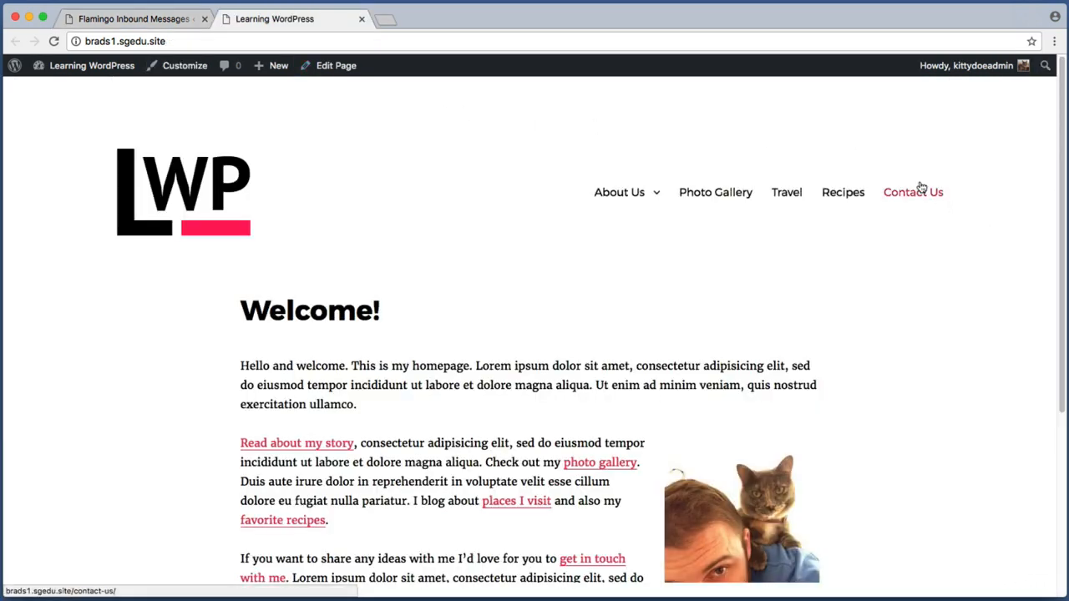
pyautogui.click(921, 187)
pyautogui.scroll(-5, 991, 221)
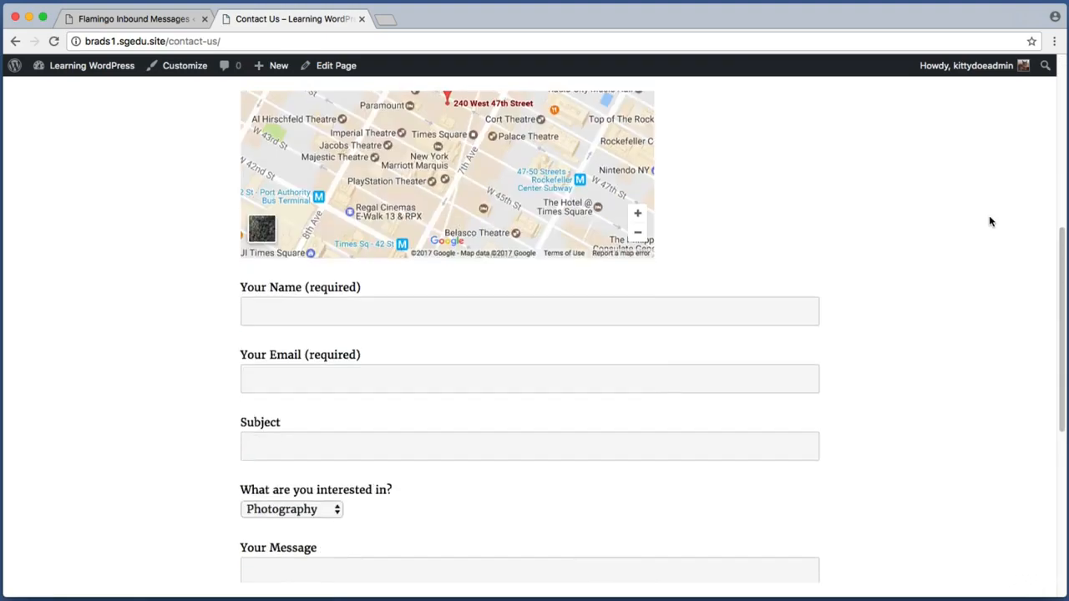
# Fill in a sender name, email, subject 'Testing 123', Graphic Design and message 'The sky is blue today.'
pyautogui.click(660, 218)
pyautogui.write('John 2 Doe')
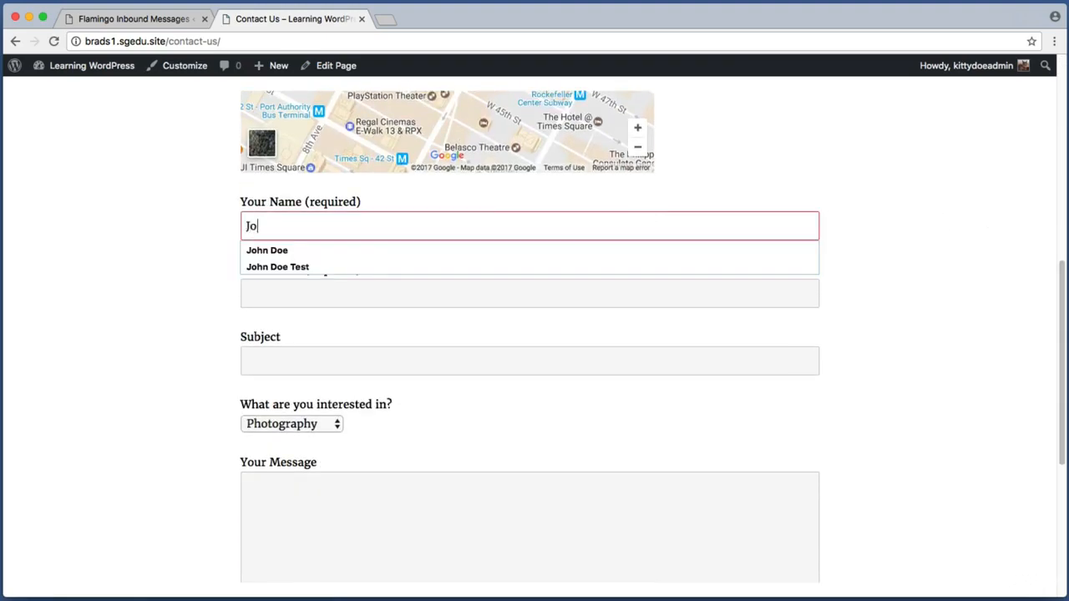
pyautogui.press('Tab')
pyautogui.write('john2doe@johndoe.gov')
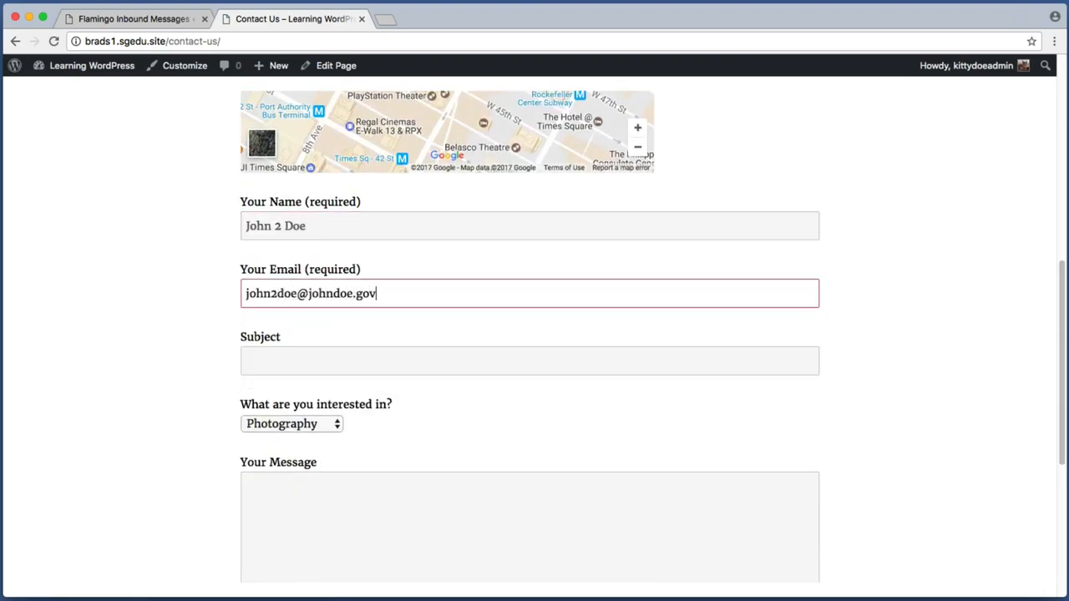
pyautogui.press('Tab')
pyautogui.write('Testing 123')
pyautogui.click(328, 424)
pyautogui.click(322, 454)
pyautogui.scroll(-3, 382, 419)
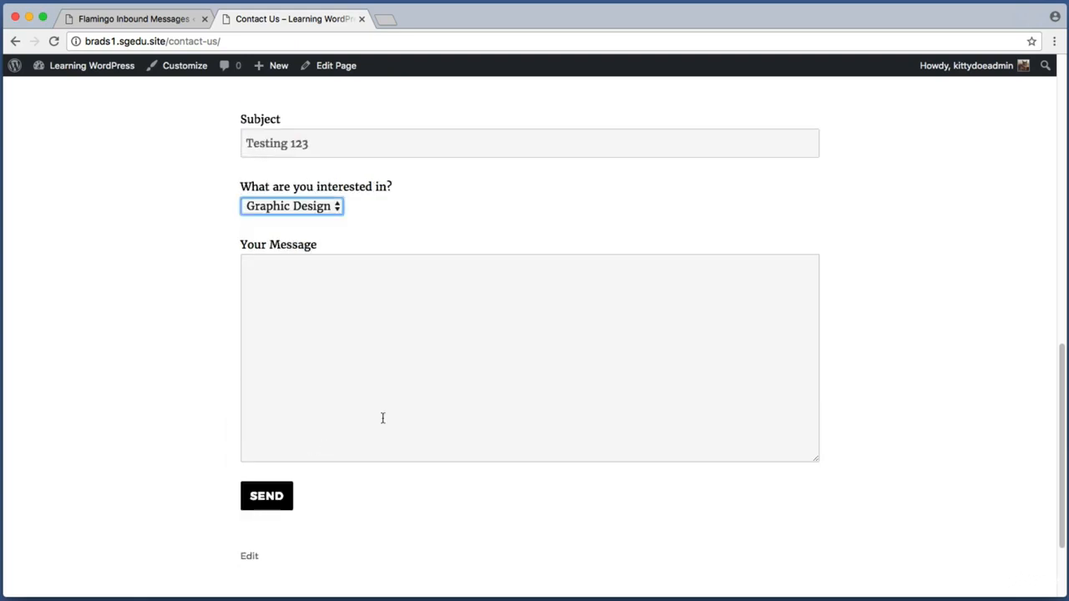
pyautogui.click(381, 418)
pyautogui.write('The sky is blue today.')
# Send the test message, check the thank-you confirmation and return to the Flamingo tab
pyautogui.press('super+shift+4')
pyautogui.moveTo(209, 479); pyautogui.dragTo(390, 528)
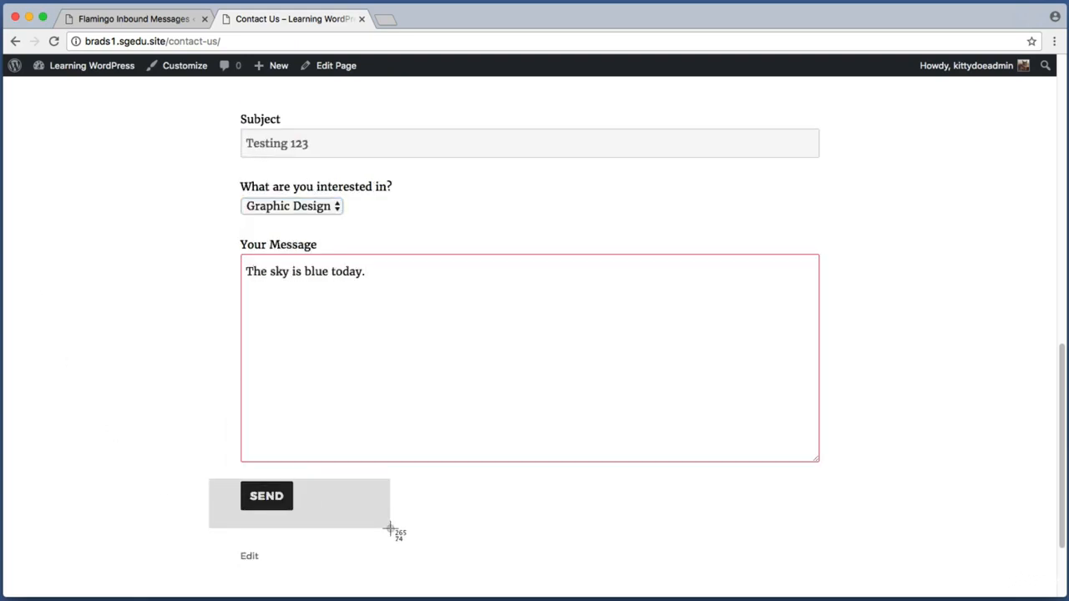
pyautogui.click(291, 506)
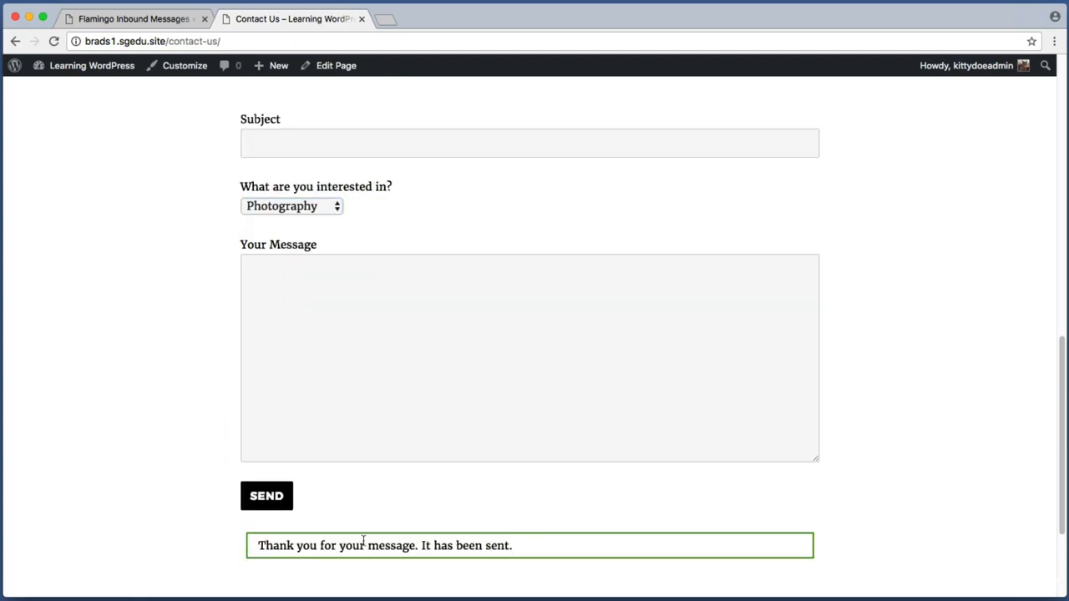
pyautogui.moveTo(250, 544); pyautogui.dragTo(526, 548)
pyautogui.click(526, 548)
pyautogui.click(128, 19)
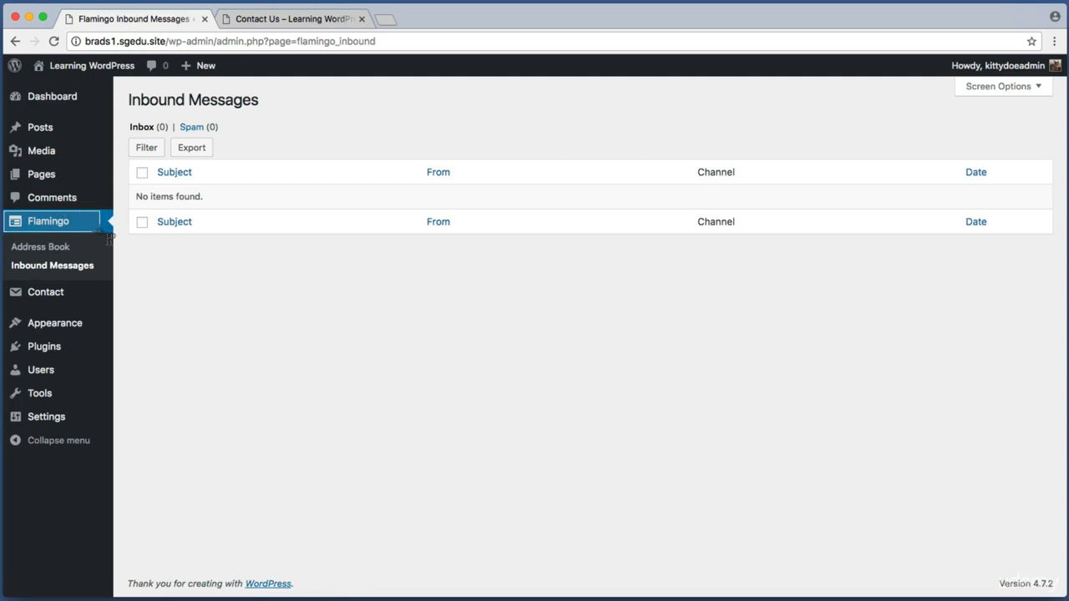
# Reload Inbound Messages and screenshot the new Testing 123 row
pyautogui.click(75, 267)
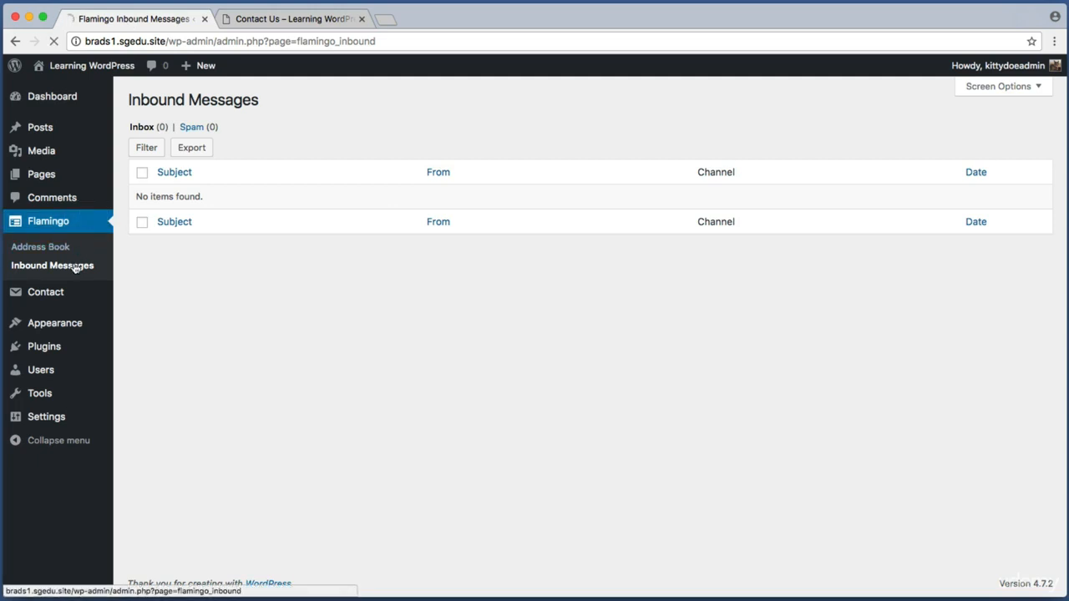
pyautogui.press('super+shift+4')
pyautogui.moveTo(124, 180); pyautogui.dragTo(391, 225)
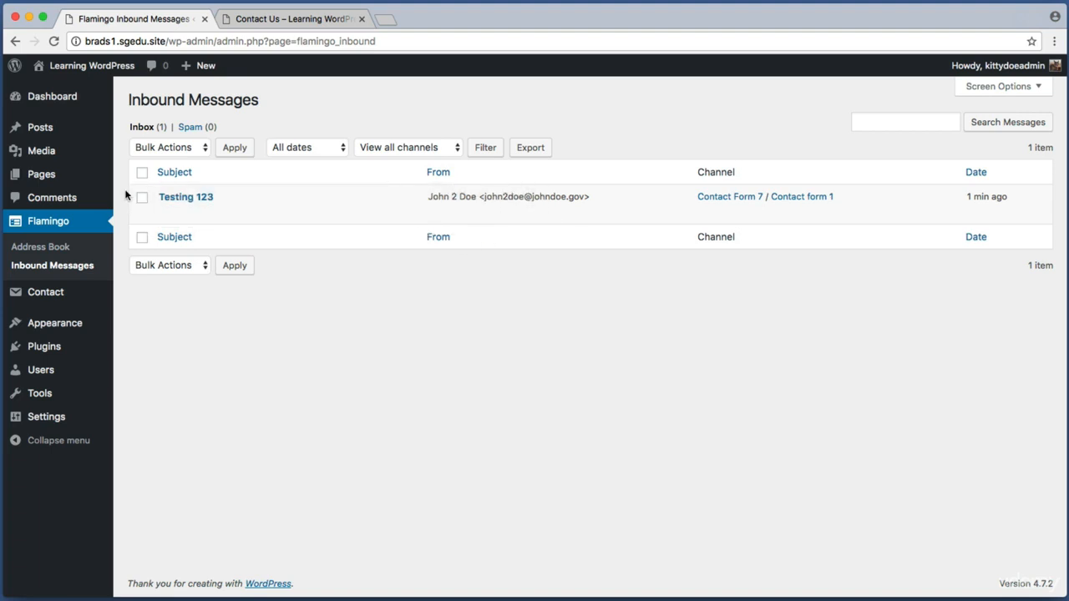
pyautogui.press('super+shift+4')
pyautogui.moveTo(127, 185); pyautogui.dragTo(653, 211)
# Capture the Testing 123 subject and open that message's details
pyautogui.press('super+shift+4')
pyautogui.moveTo(139, 185); pyautogui.dragTo(251, 206)
pyautogui.press('Escape')
pyautogui.press('super+shift+4')
pyautogui.moveTo(158, 186); pyautogui.dragTo(214, 200)
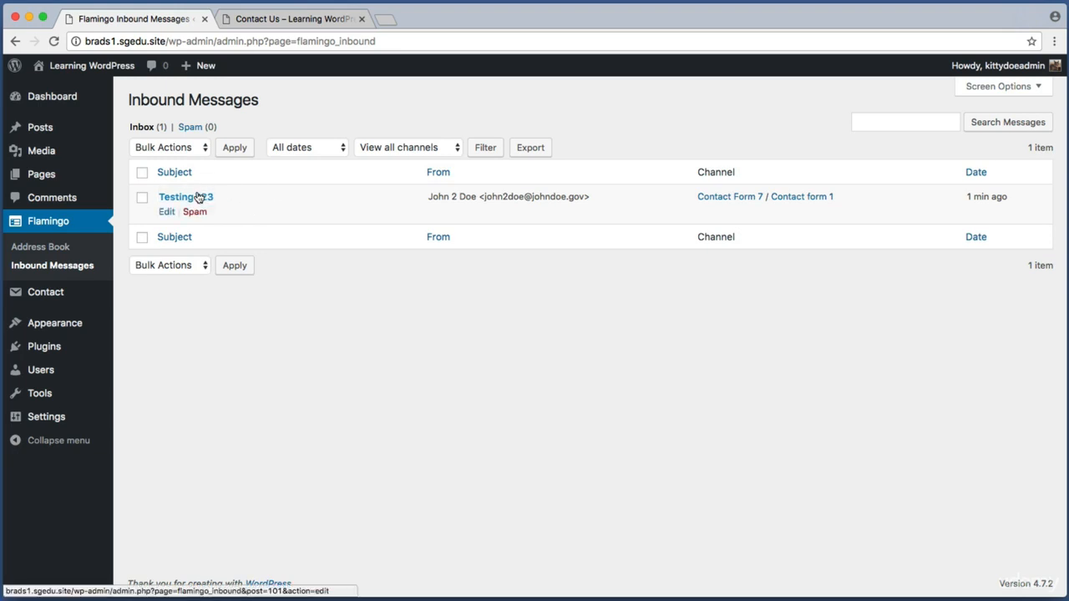
pyautogui.click(199, 197)
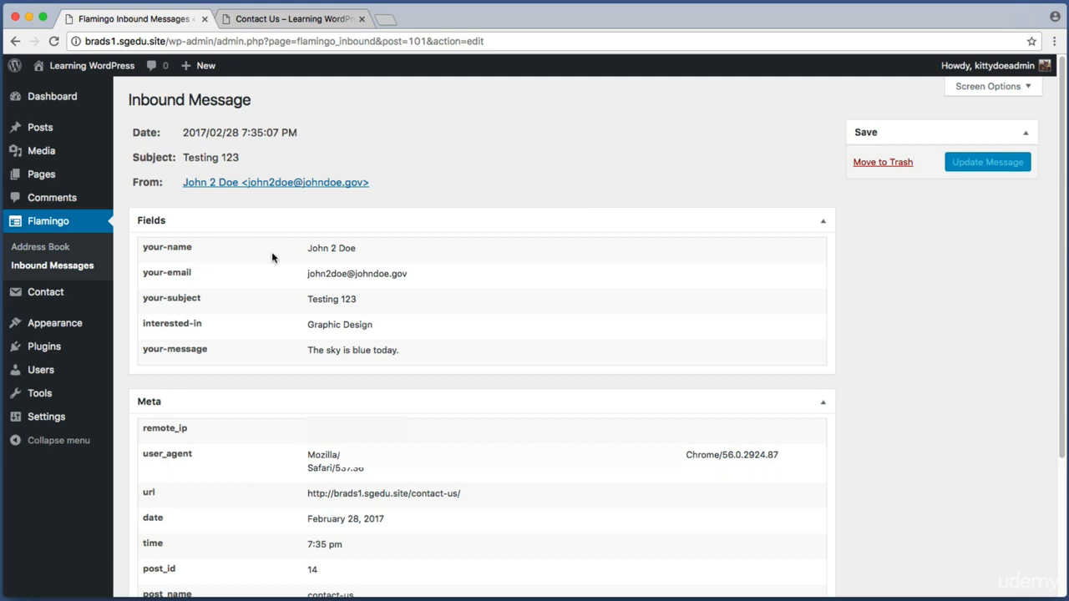
pyautogui.press('super+shift+4')
pyautogui.moveTo(303, 237); pyautogui.dragTo(430, 289)
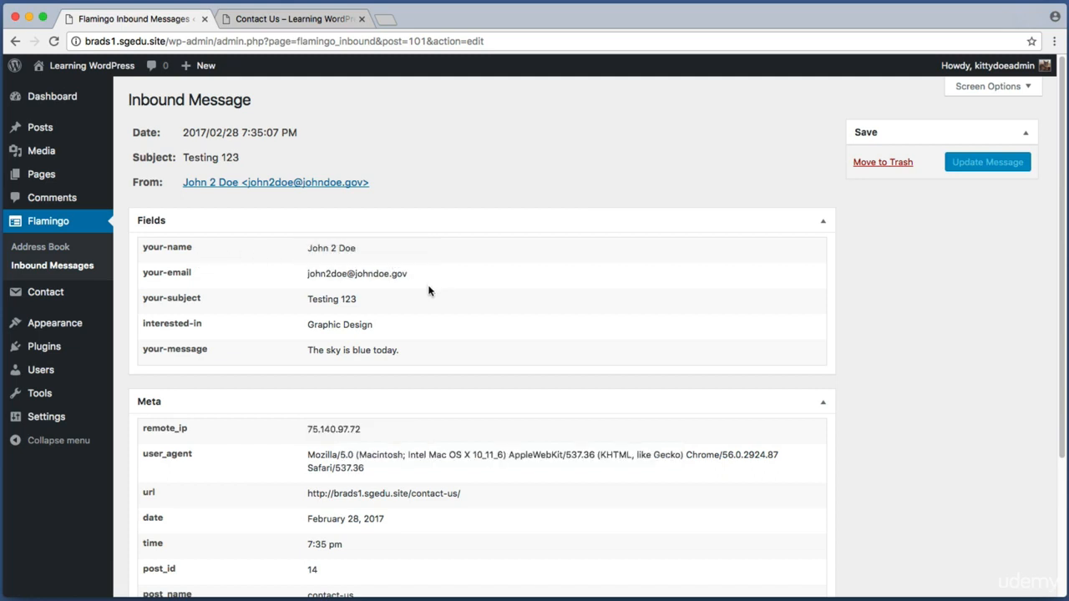
pyautogui.press('super+shift+4')
pyautogui.moveTo(303, 315); pyautogui.dragTo(408, 337)
pyautogui.press('super+shift+4')
pyautogui.moveTo(293, 341); pyautogui.dragTo(427, 358)
# Return to the Inbound Messages list, then switch to the Contact Us browser tab
pyautogui.click(92, 265)
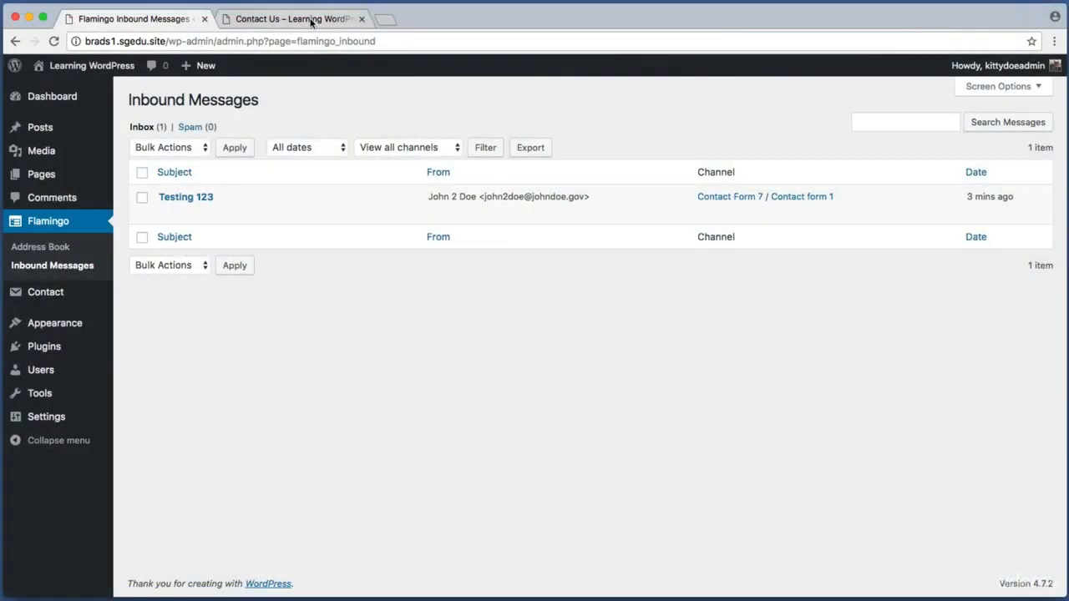
pyautogui.click(310, 19)
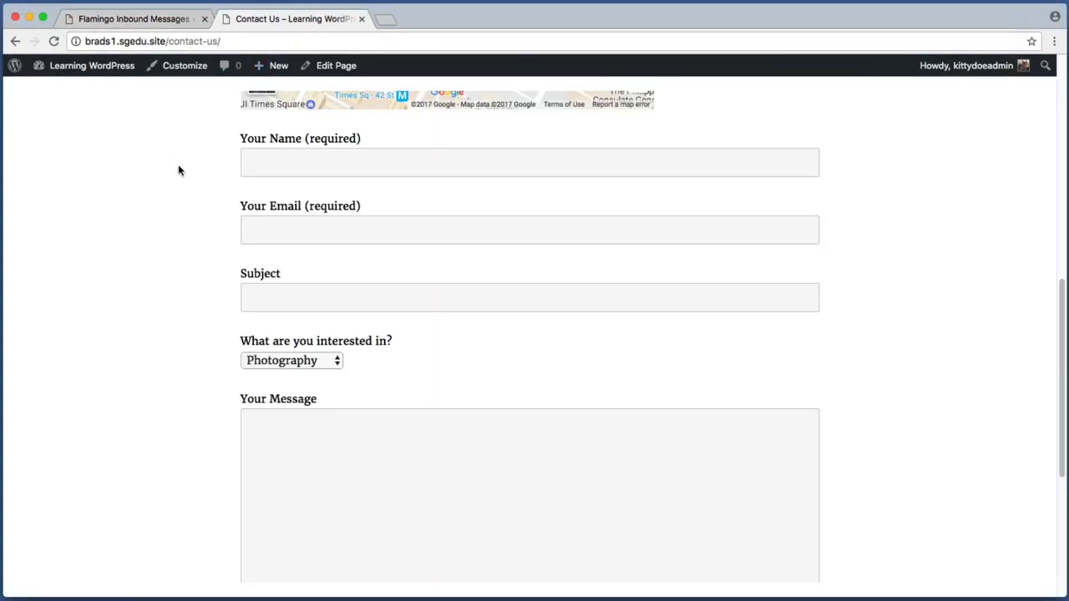
pyautogui.press('super+shift+4')
pyautogui.moveTo(218, 122); pyautogui.dragTo(833, 343)
pyautogui.press('super+shift+4')
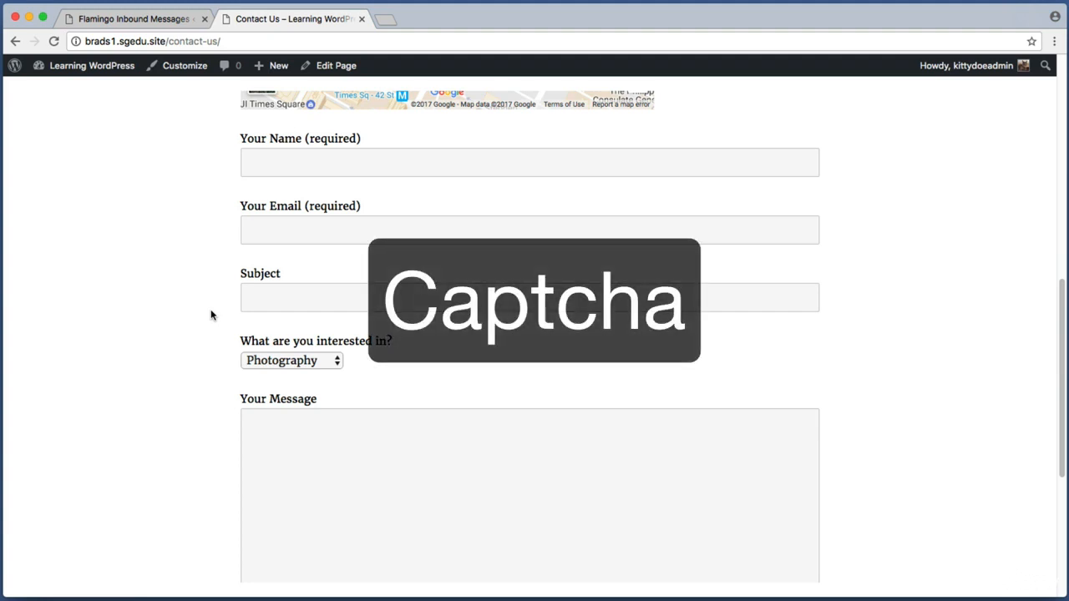
pyautogui.press('super+shift+4')
pyautogui.moveTo(236, 244); pyautogui.dragTo(905, 283)
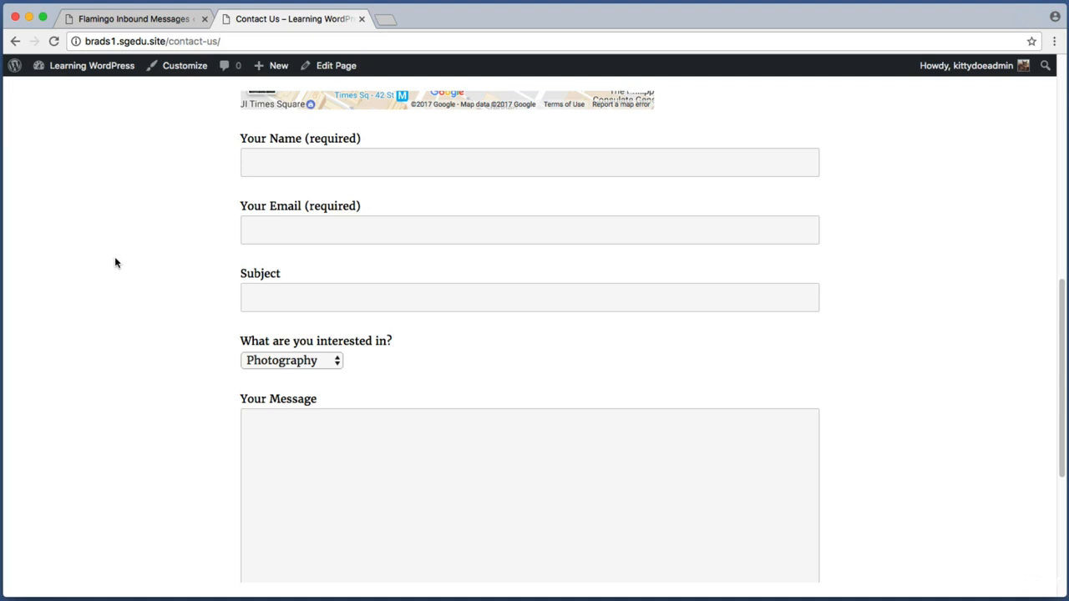
pyautogui.scroll(-3, 115, 263)
pyautogui.press('super+shift+4')
pyautogui.moveTo(222, 367); pyautogui.dragTo(285, 387)
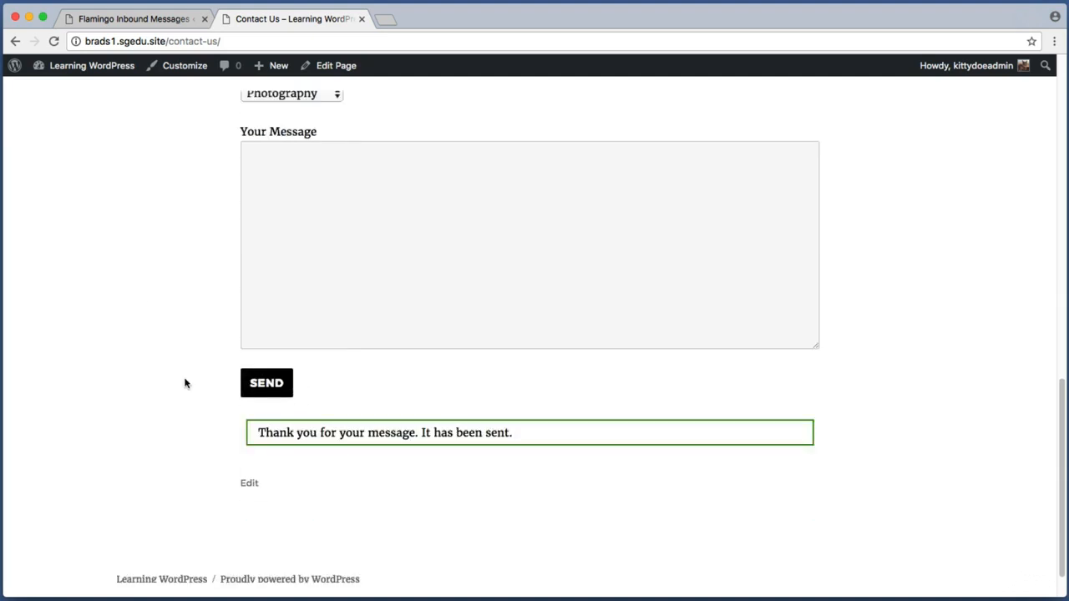
pyautogui.scroll(5, 185, 384)
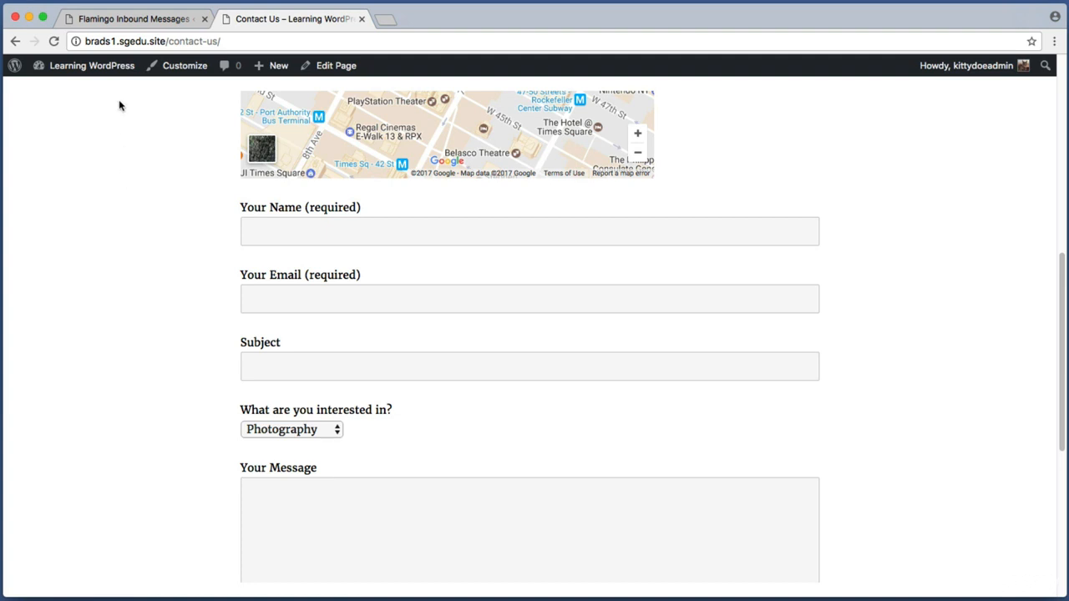
# Switch back to the Inbound Messages admin tab and open Contact > Integration
pyautogui.click(150, 24)
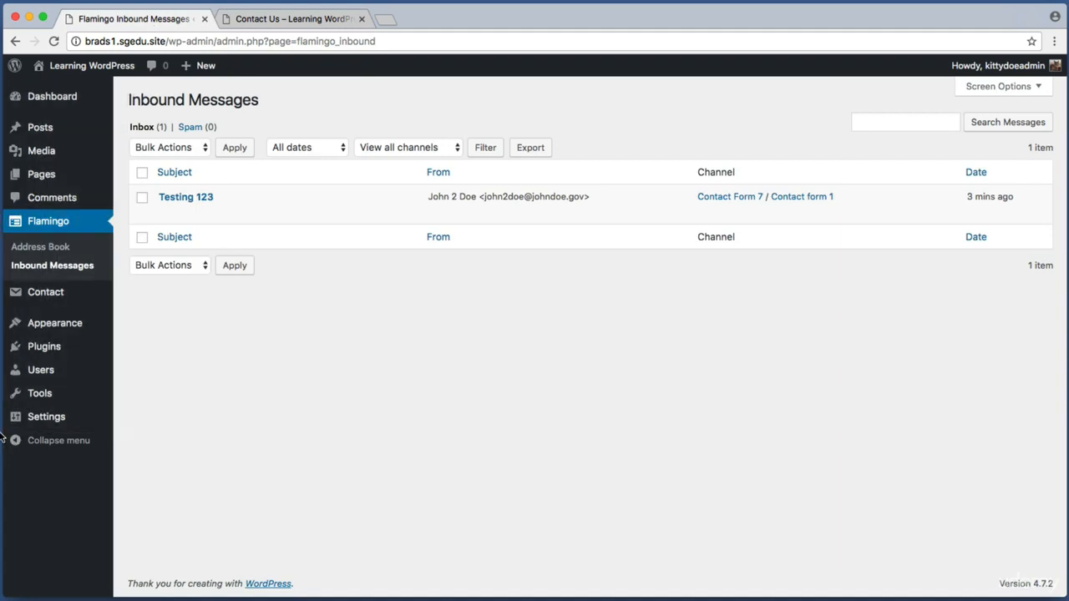
pyautogui.moveTo(50, 294)
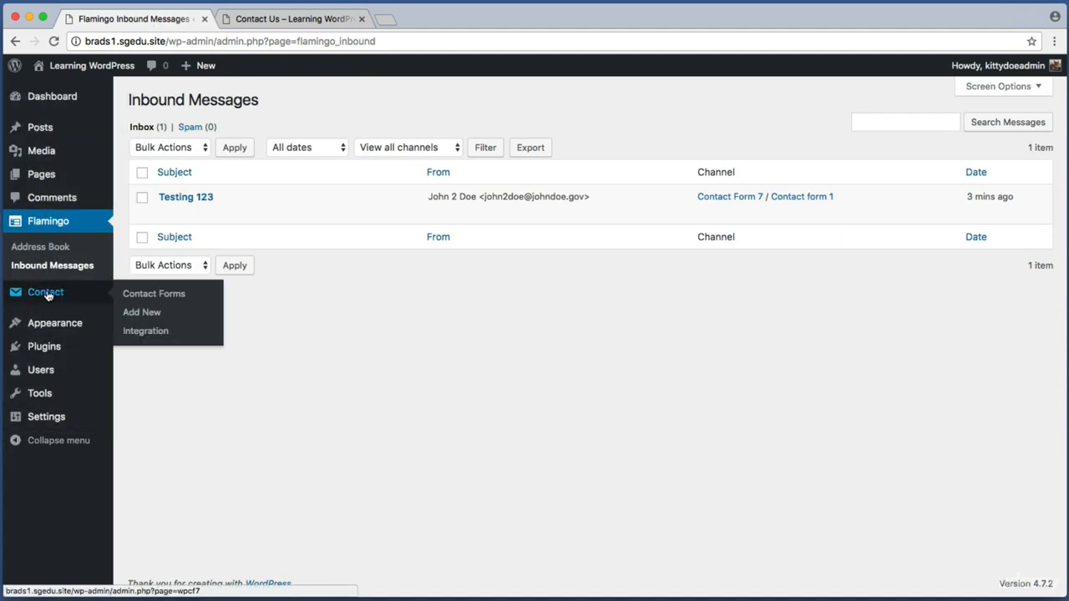
pyautogui.click(165, 332)
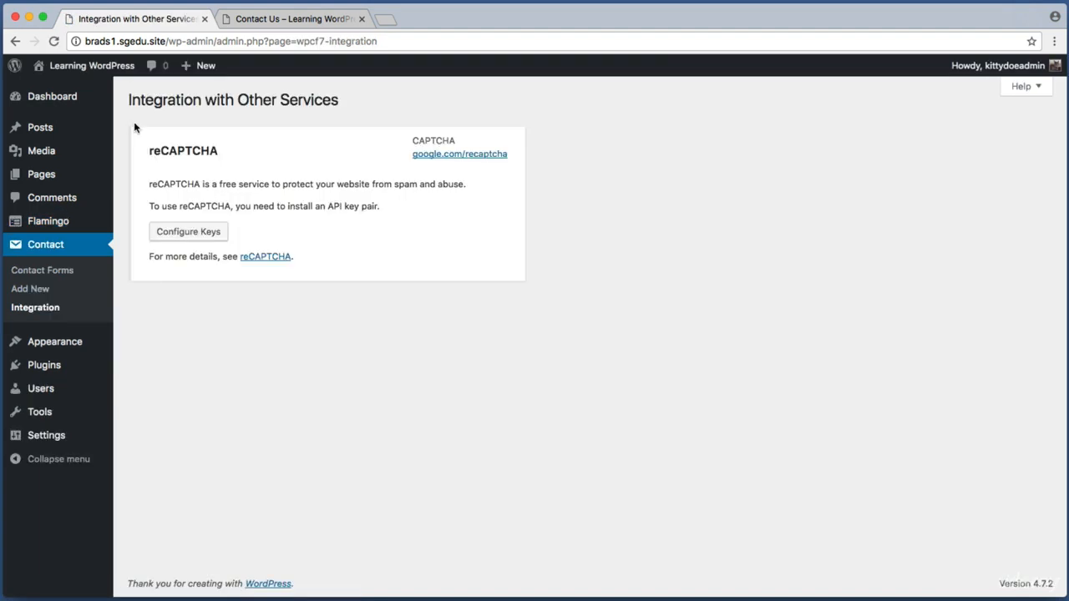
# Screenshot the reCAPTCHA panel on the Integration with Other Services page
pyautogui.press('super+shift+4')
pyautogui.moveTo(141, 139); pyautogui.dragTo(242, 169)
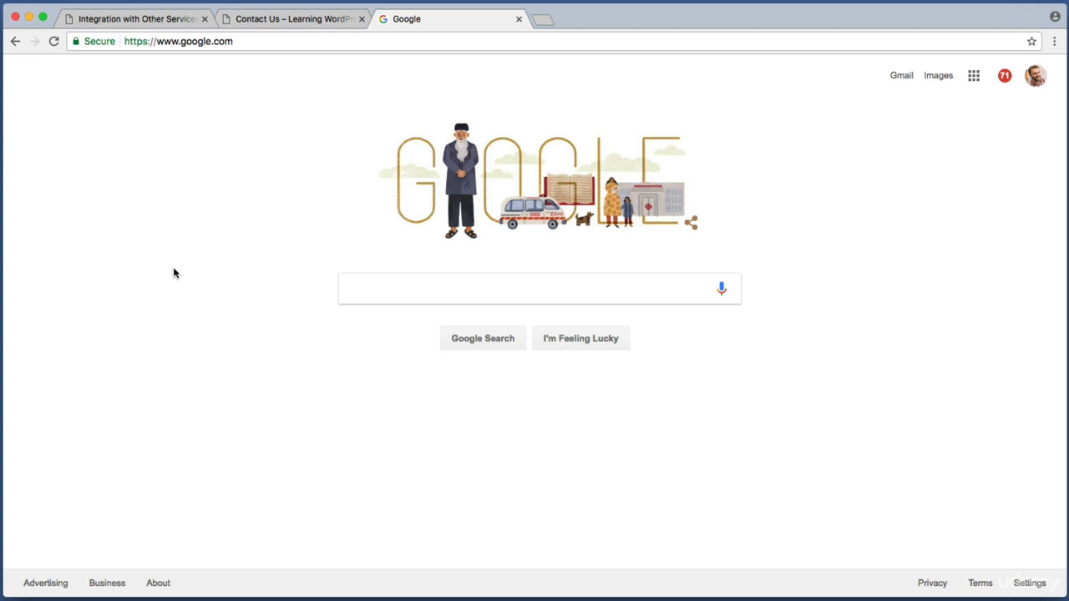
# Search Google for 'google recaptcha' and open the 'reCAPTCHA: Easy on Humans, Hard on Bots' result
pyautogui.click(373, 286)
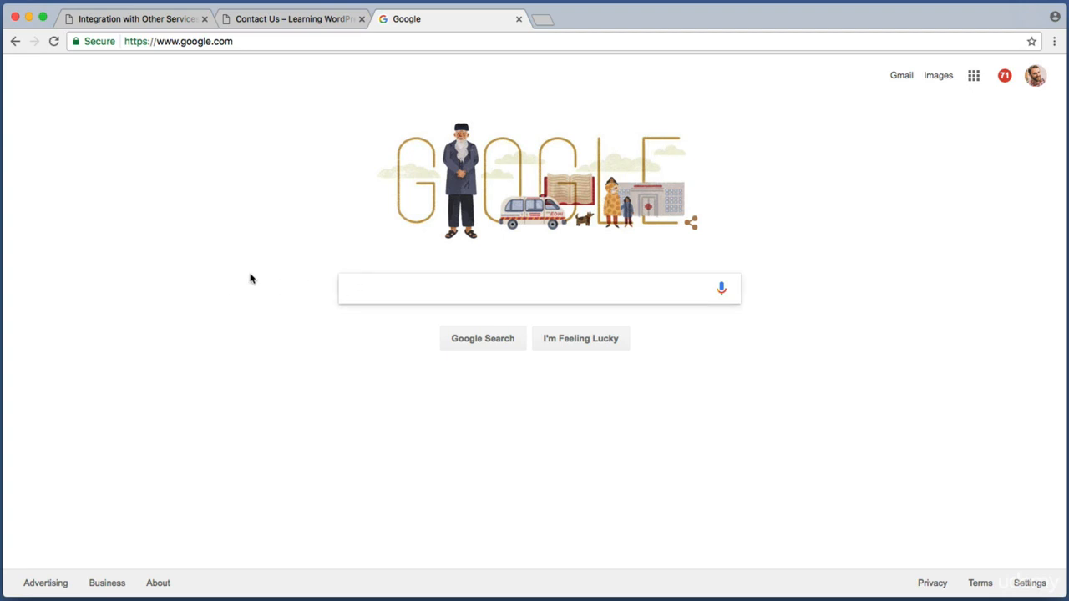
pyautogui.write('google ')
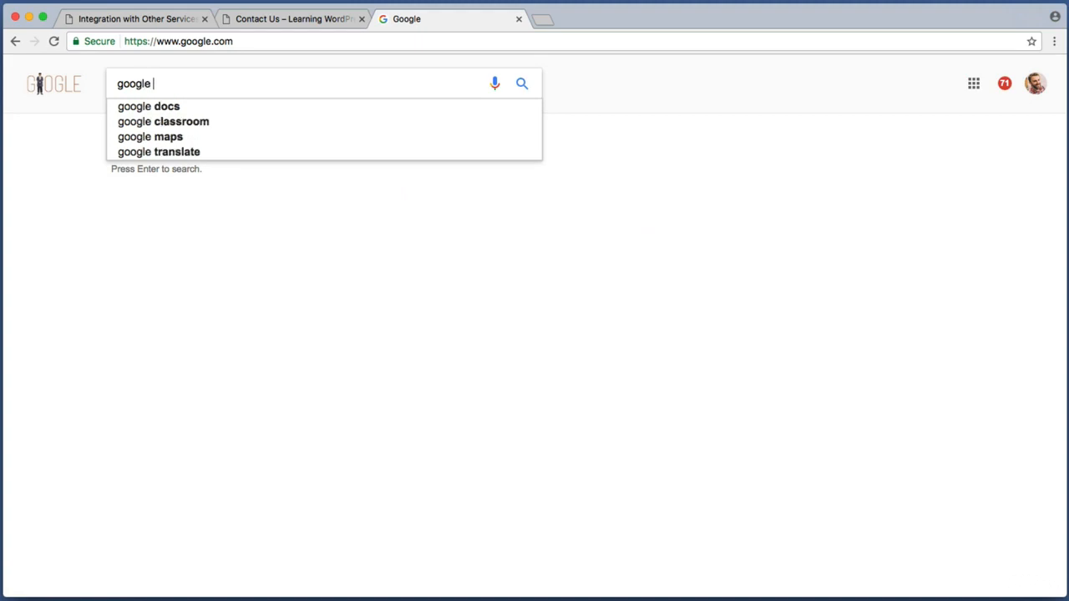
pyautogui.write('recaptcha')
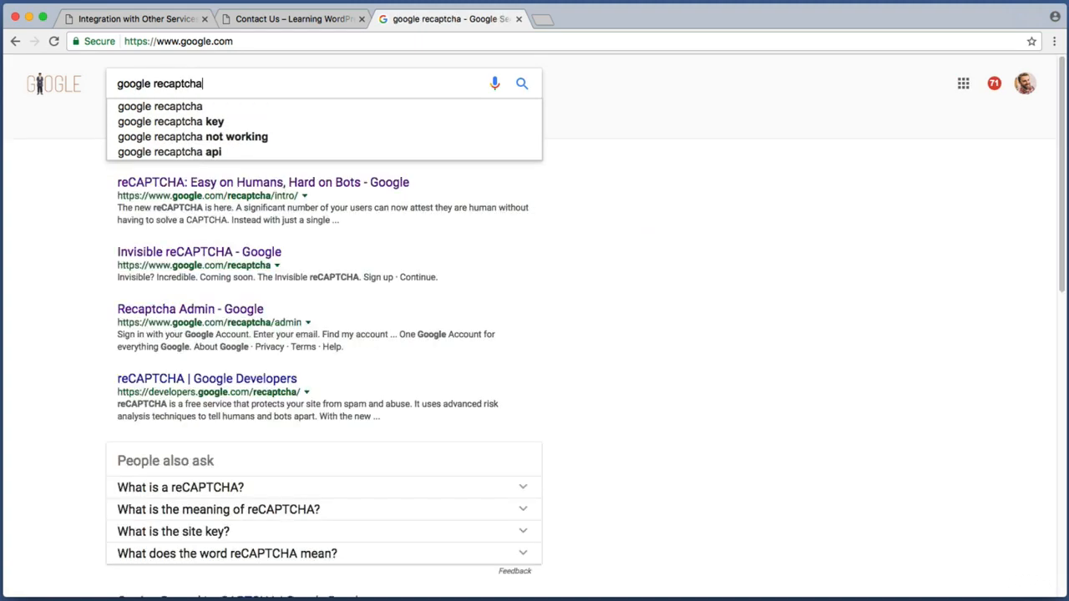
pyautogui.press('Return')
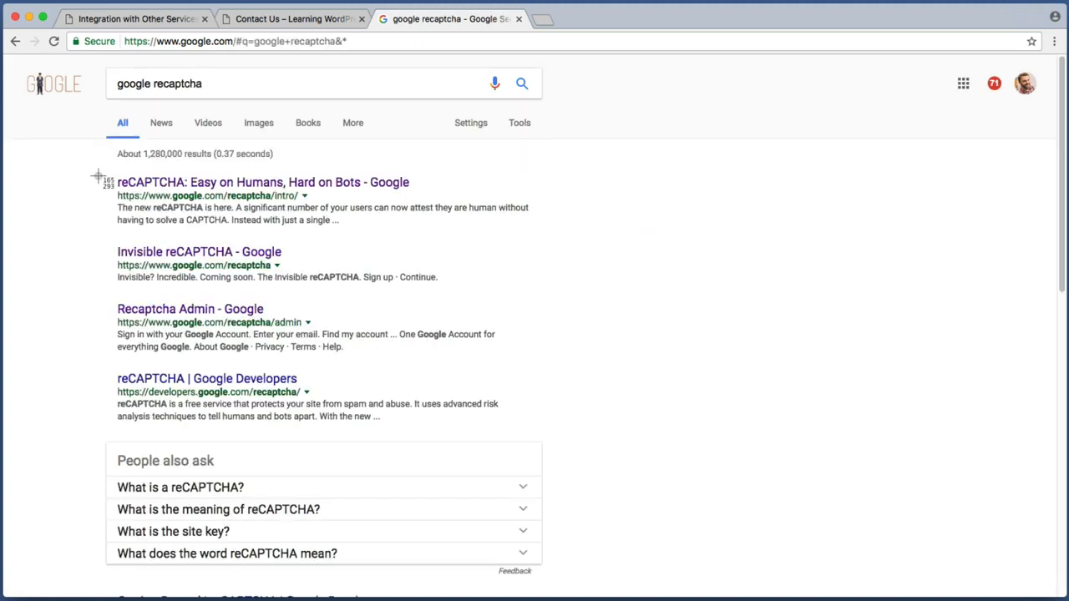
pyautogui.moveTo(152, 201); pyautogui.dragTo(318, 203)
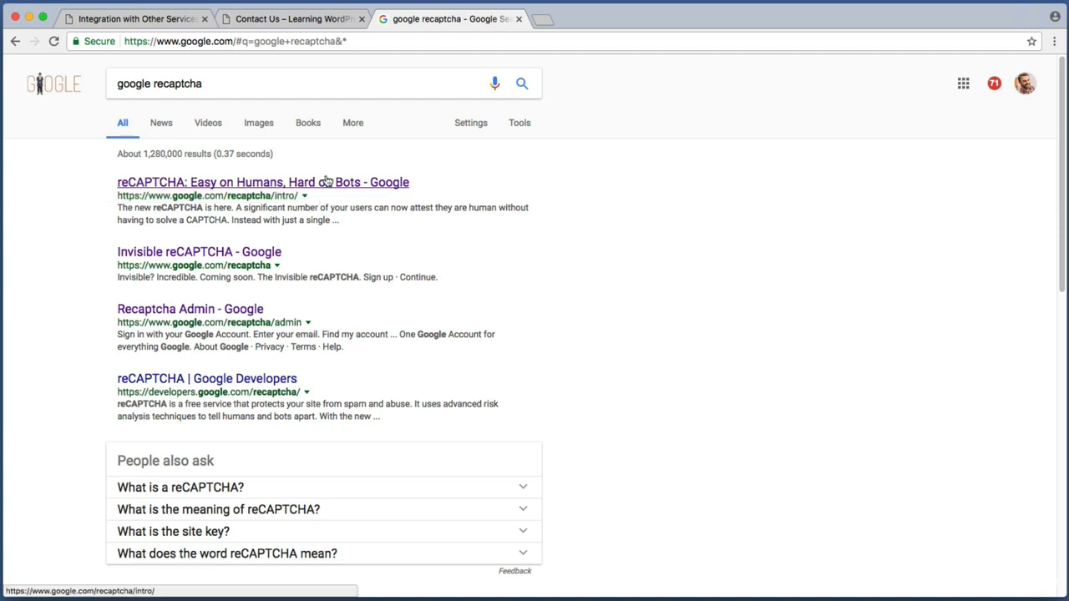
pyautogui.click(328, 182)
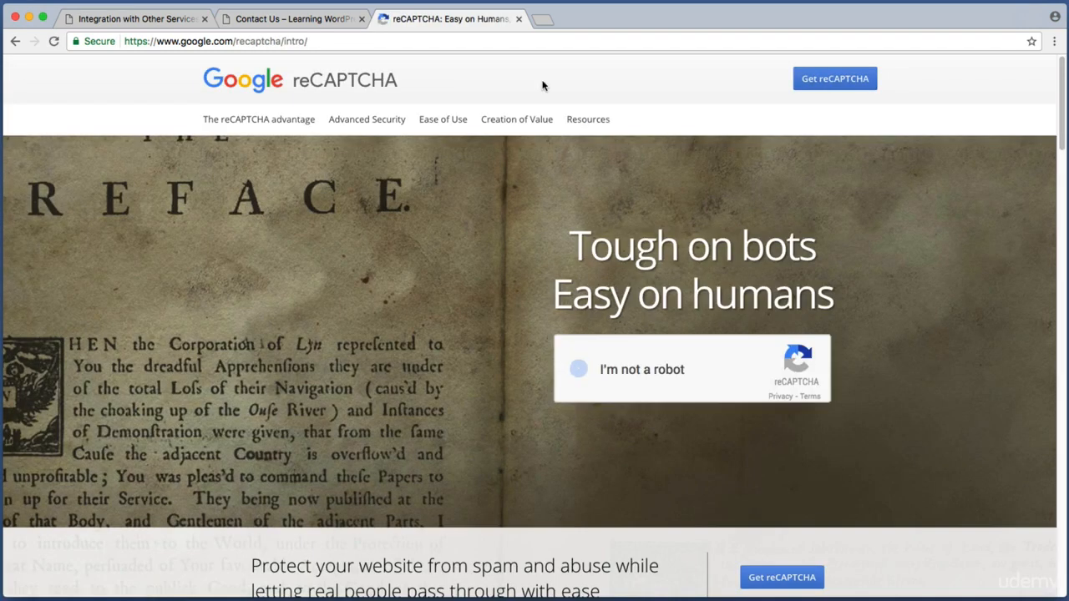
# Go to the reCAPTCHA new-site registration page from the Get reCAPTCHA button
pyautogui.press('super+shift+4')
pyautogui.moveTo(745, 57); pyautogui.dragTo(943, 105)
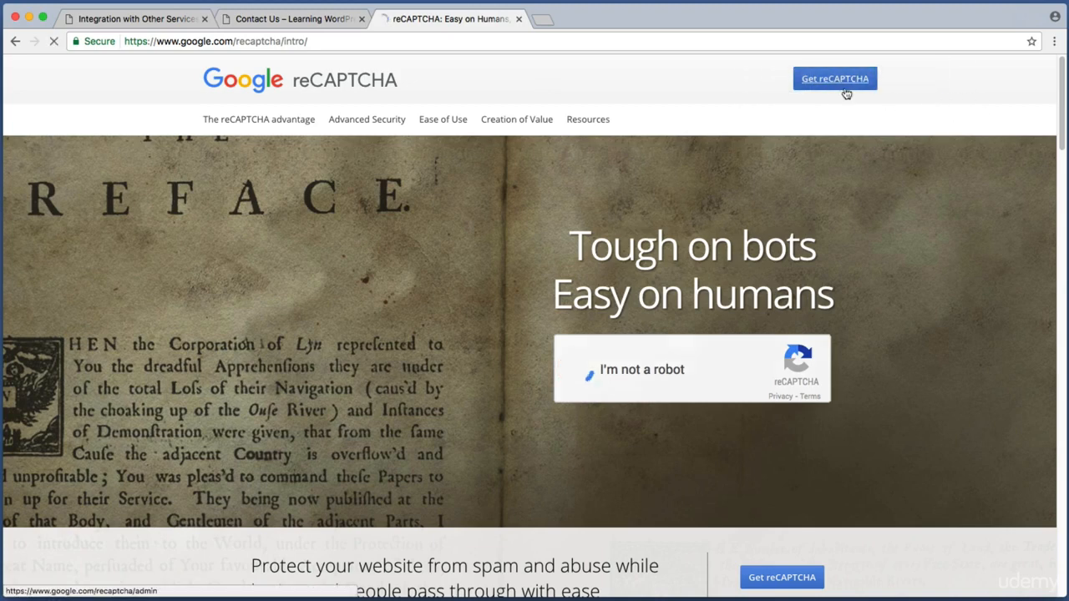
pyautogui.click(845, 90)
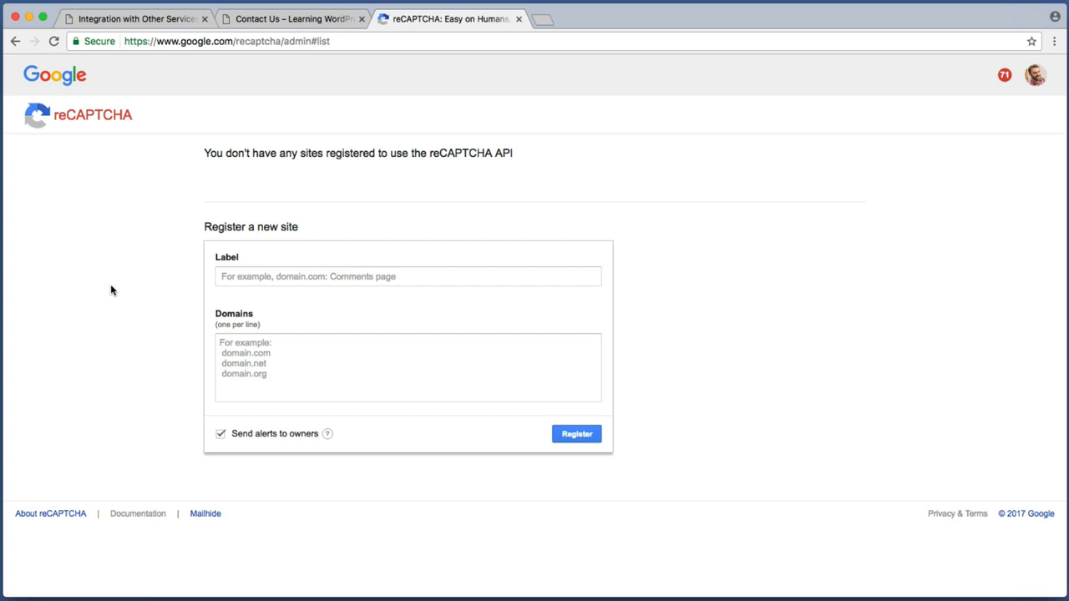
# Label the new reCAPTCHA site 'Learning WordPress Contact Form Page'
pyautogui.press('super+shift+4')
pyautogui.moveTo(172, 203); pyautogui.dragTo(685, 496)
pyautogui.click(293, 276)
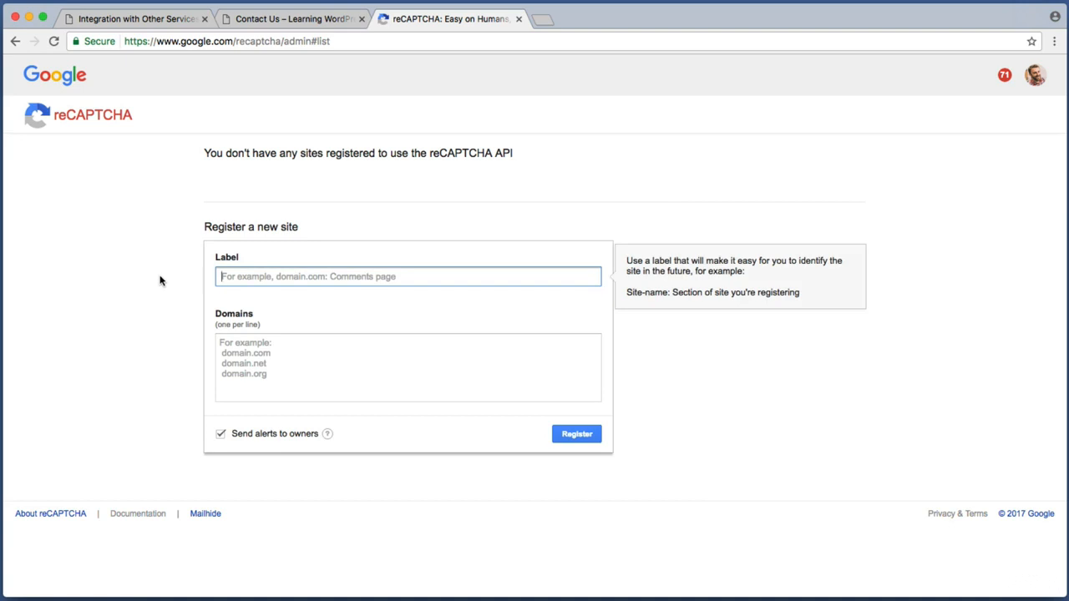
pyautogui.write('Learning W')
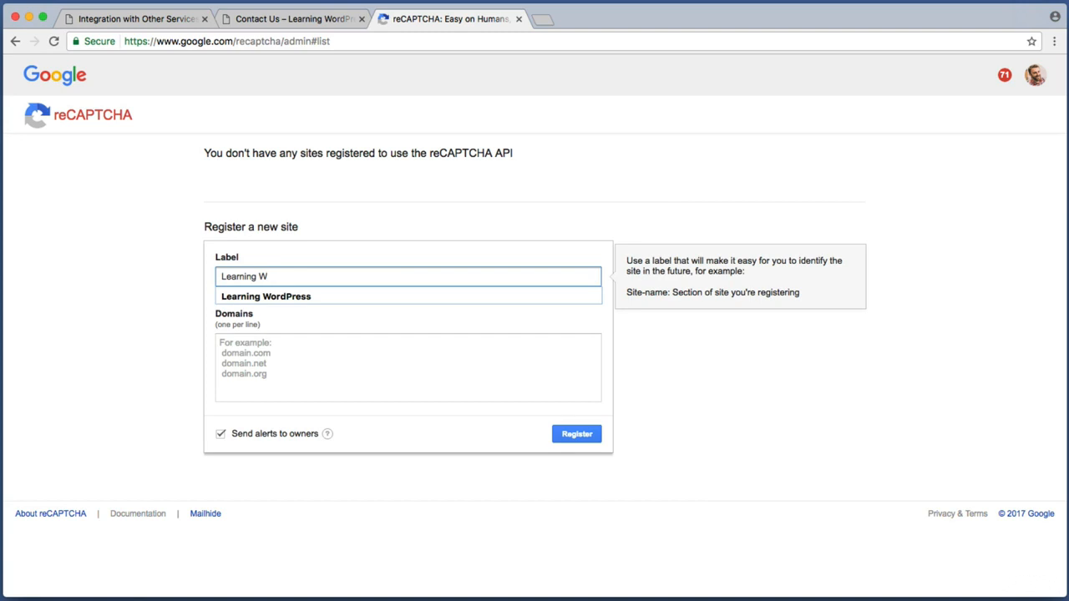
pyautogui.write('ordPress ')
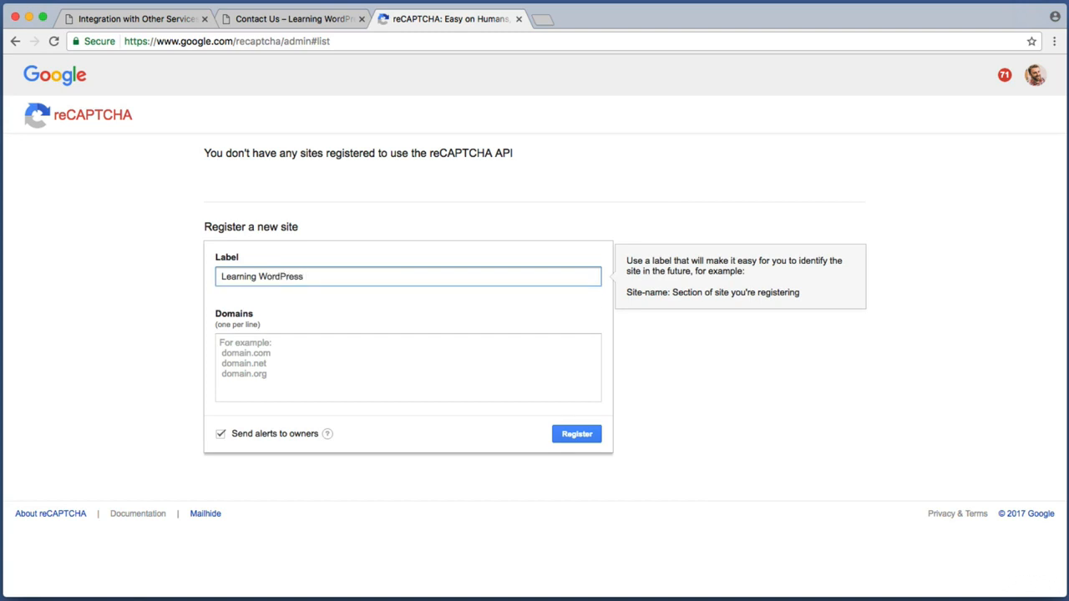
pyautogui.write('Contact Form Page')
pyautogui.moveTo(468, 277); pyautogui.dragTo(134, 246)
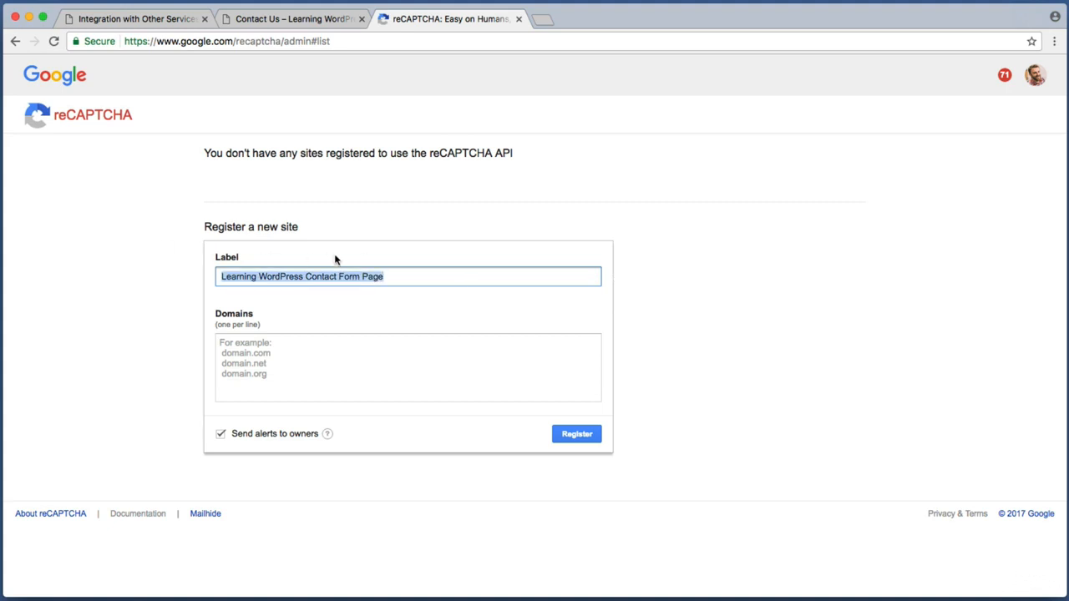
pyautogui.moveTo(384, 276); pyautogui.dragTo(145, 263)
# Move to the Domains field, then return to the WordPress tab and select its address
pyautogui.click(276, 276)
pyautogui.click(307, 351)
pyautogui.press('shift+super+4')
pyautogui.moveTo(170, 300); pyautogui.dragTo(441, 403)
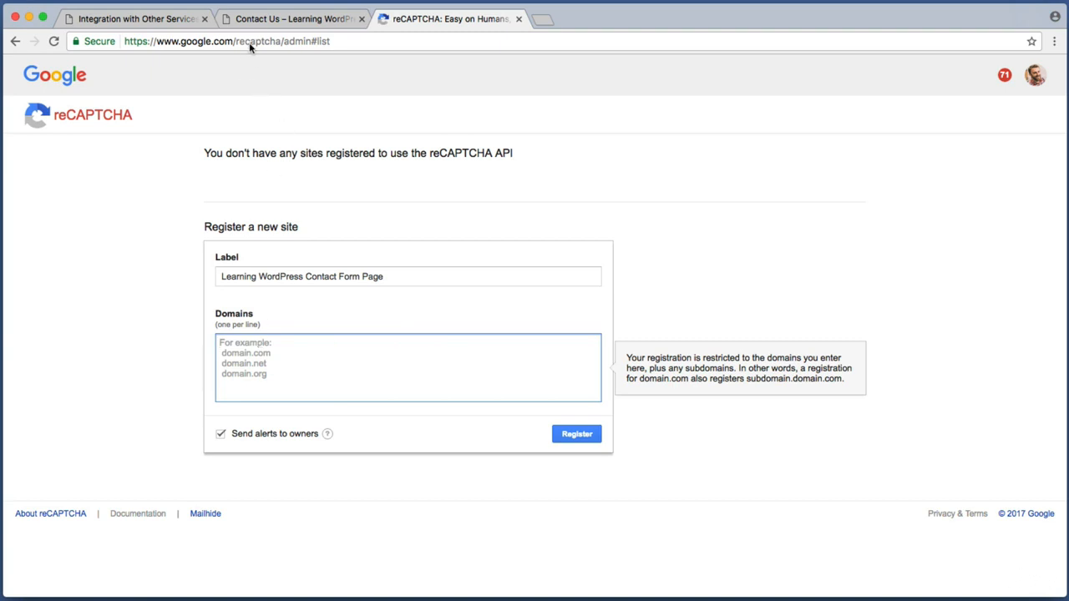
pyautogui.click(146, 28)
pyautogui.click(144, 42)
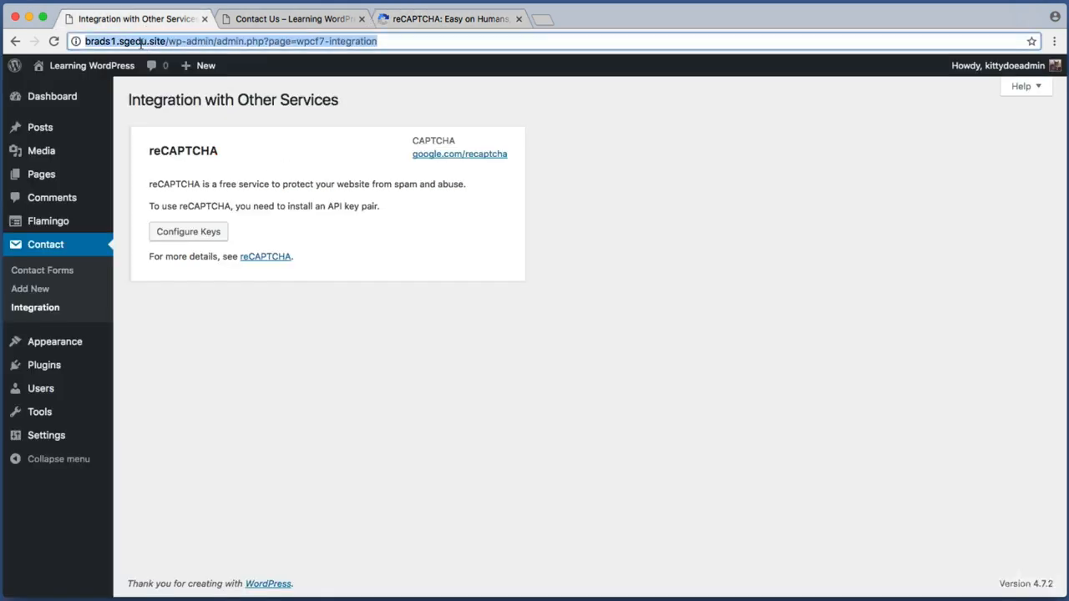
# Examine the WordPress address bar, selecting the domain and admin path separately
pyautogui.click(166, 42)
pyautogui.moveTo(165, 41); pyautogui.dragTo(389, 43)
pyautogui.click(139, 40)
pyautogui.click(166, 40)
pyautogui.click(393, 43)
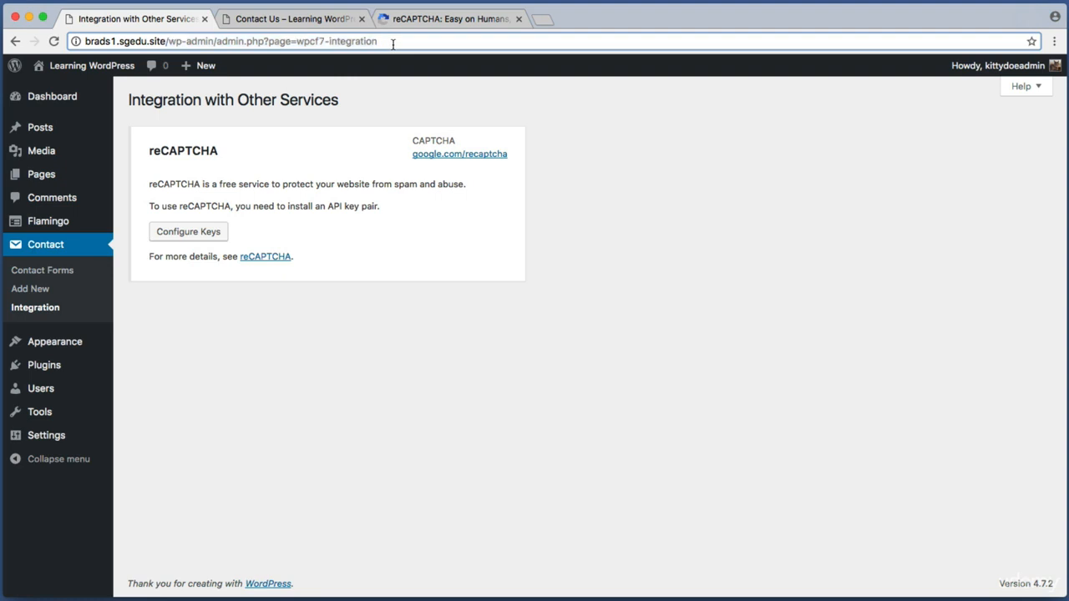
pyautogui.moveTo(310, 41); pyautogui.dragTo(399, 41)
pyautogui.click(180, 44)
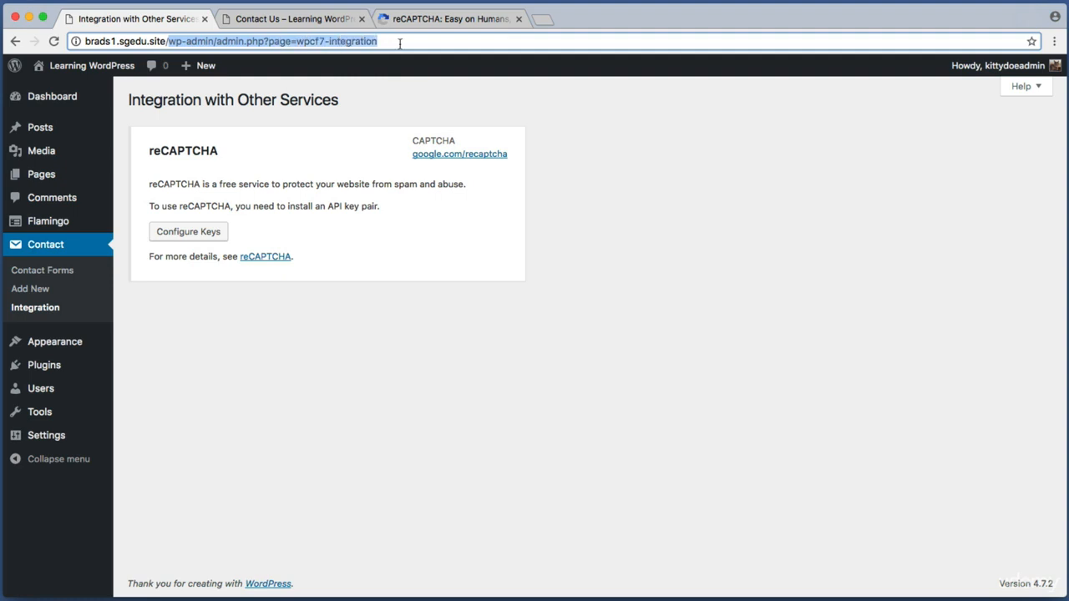
pyautogui.click(170, 43)
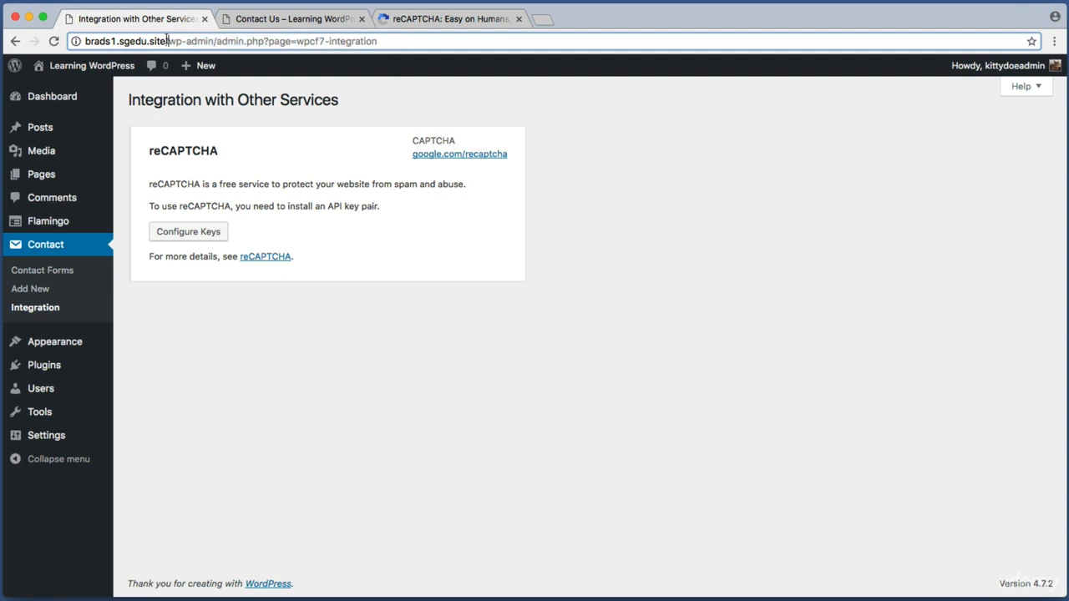
# Copy the domain brads1.sgedu.site and switch to the reCAPTCHA registration tab
pyautogui.moveTo(167, 41); pyautogui.dragTo(64, 42)
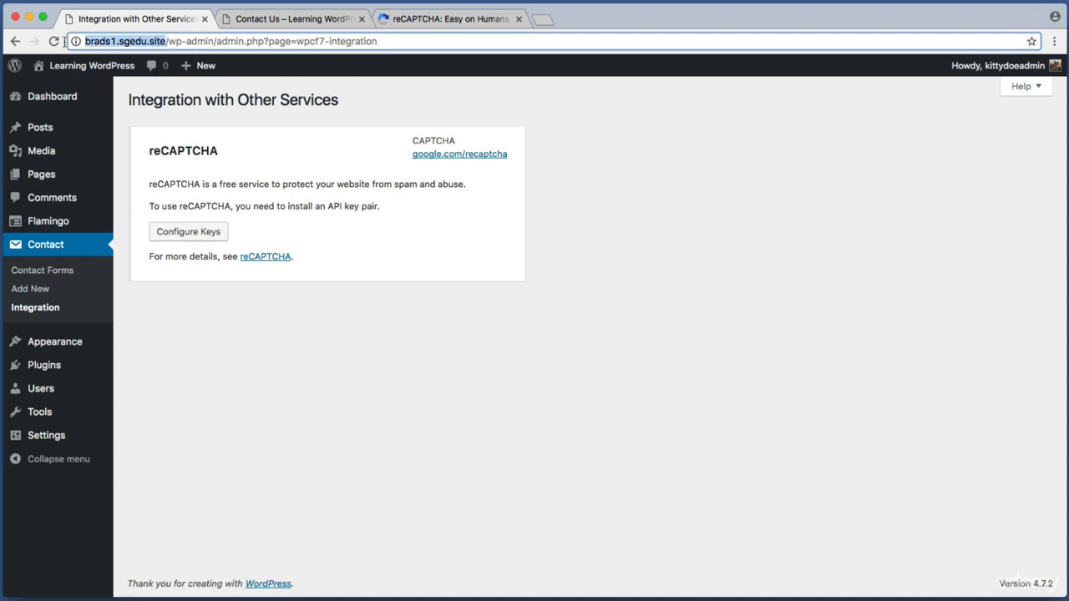
pyautogui.click(96, 41)
pyautogui.moveTo(85, 41); pyautogui.dragTo(112, 41)
pyautogui.doubleClick(134, 41)
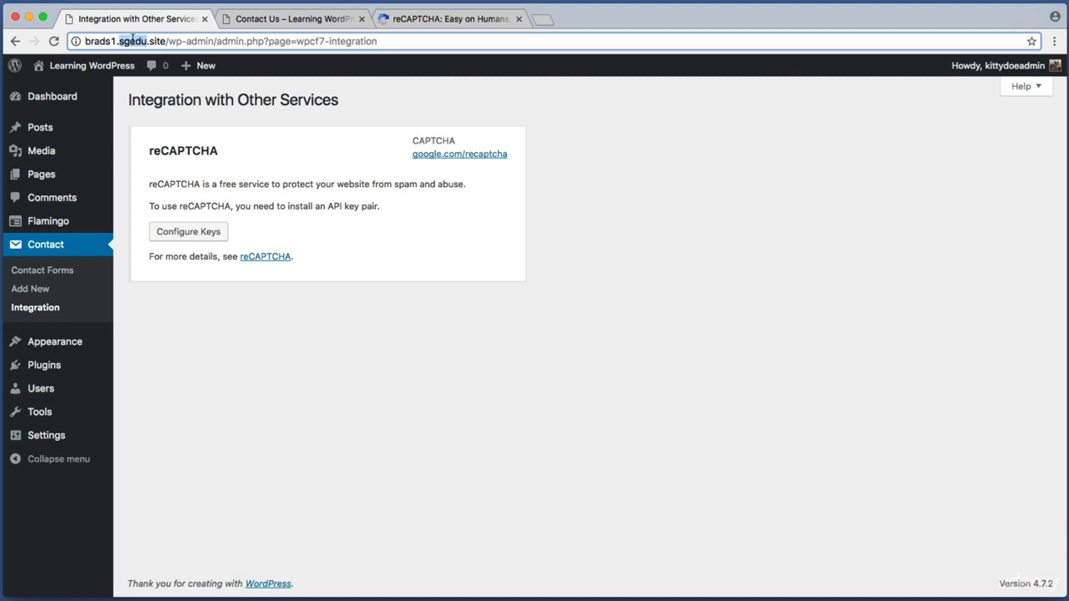
pyautogui.doubleClick(157, 41)
pyautogui.click(140, 41)
pyautogui.moveTo(162, 41); pyautogui.dragTo(84, 41)
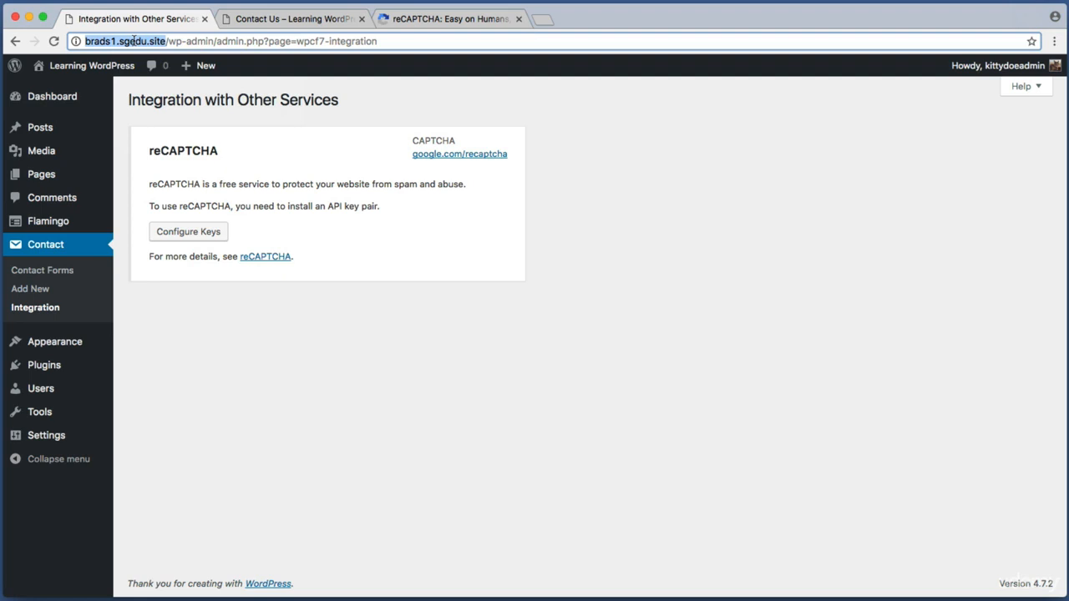
pyautogui.rightClick(134, 41)
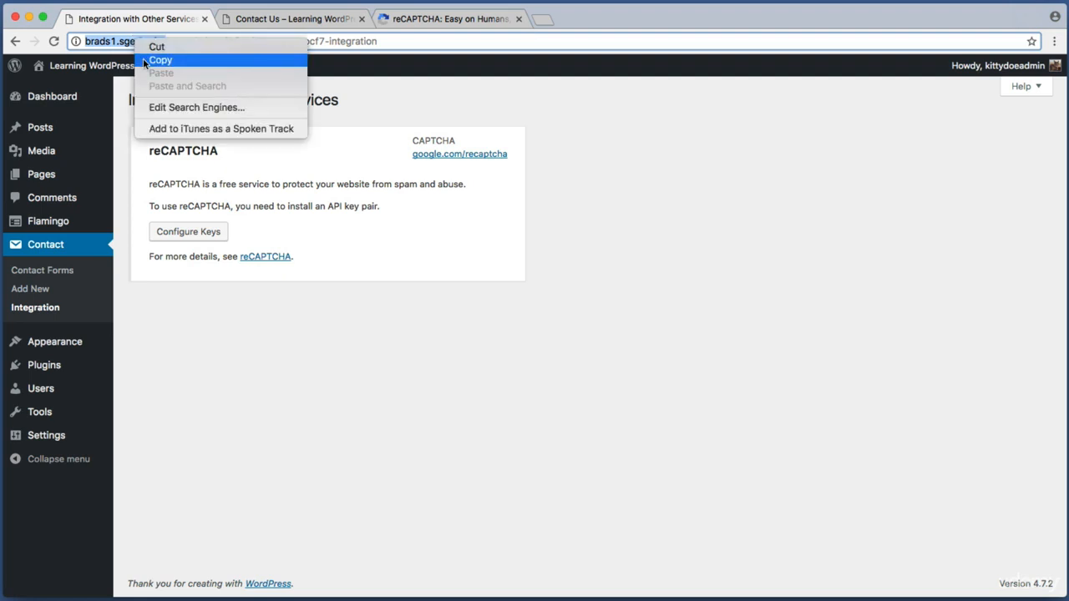
pyautogui.click(143, 59)
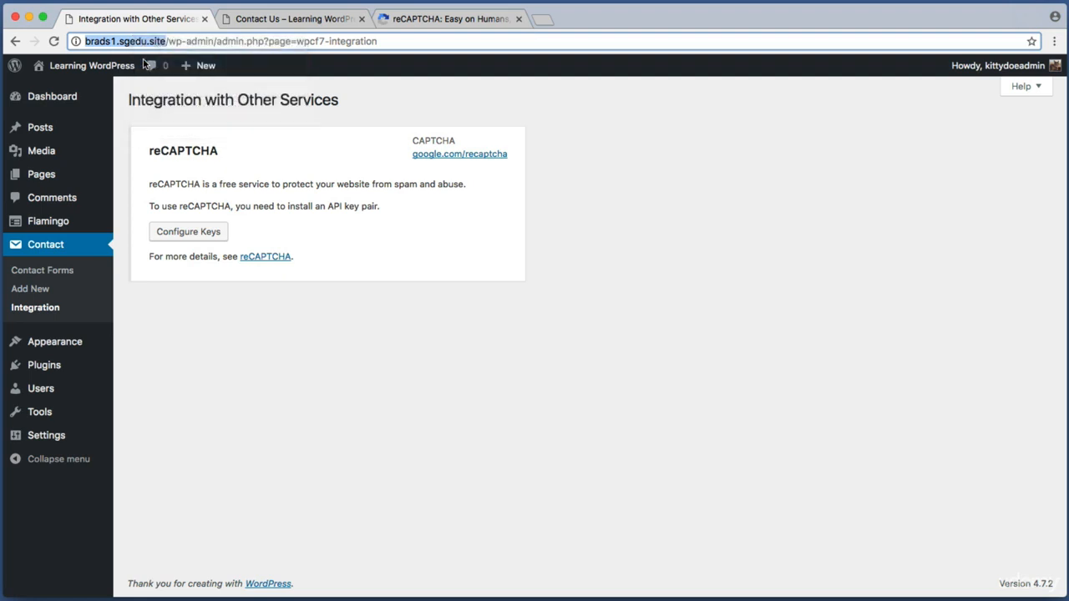
pyautogui.click(447, 18)
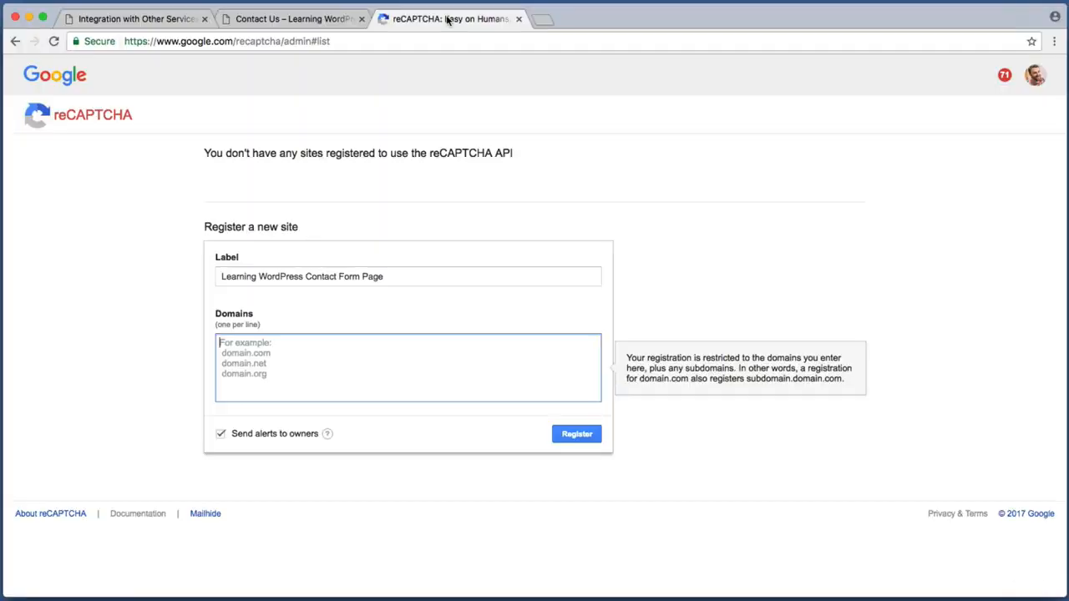
pyautogui.rightClick(227, 342)
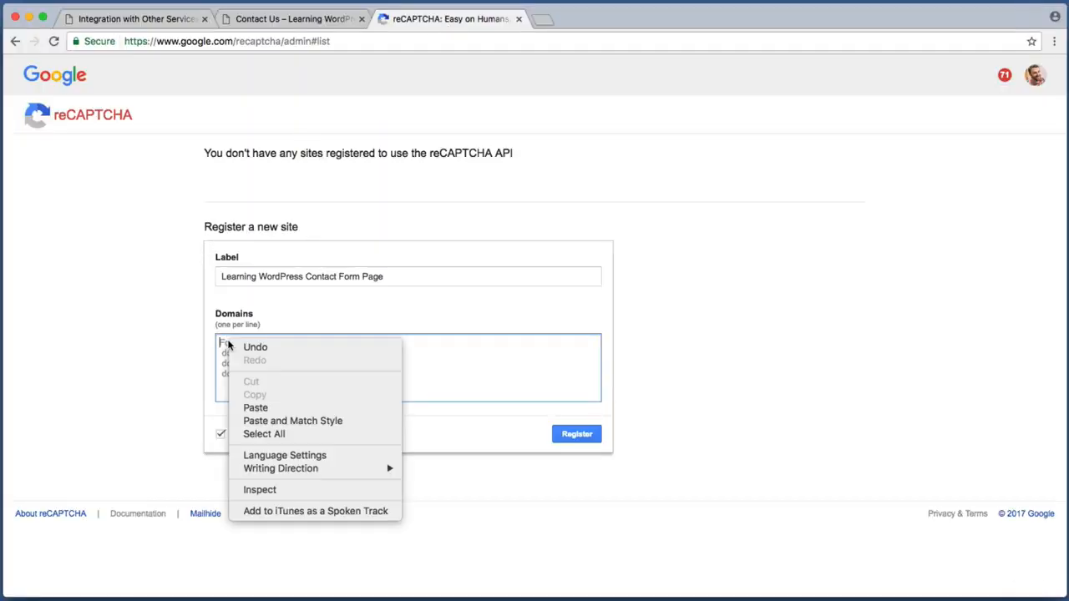
pyautogui.click(265, 409)
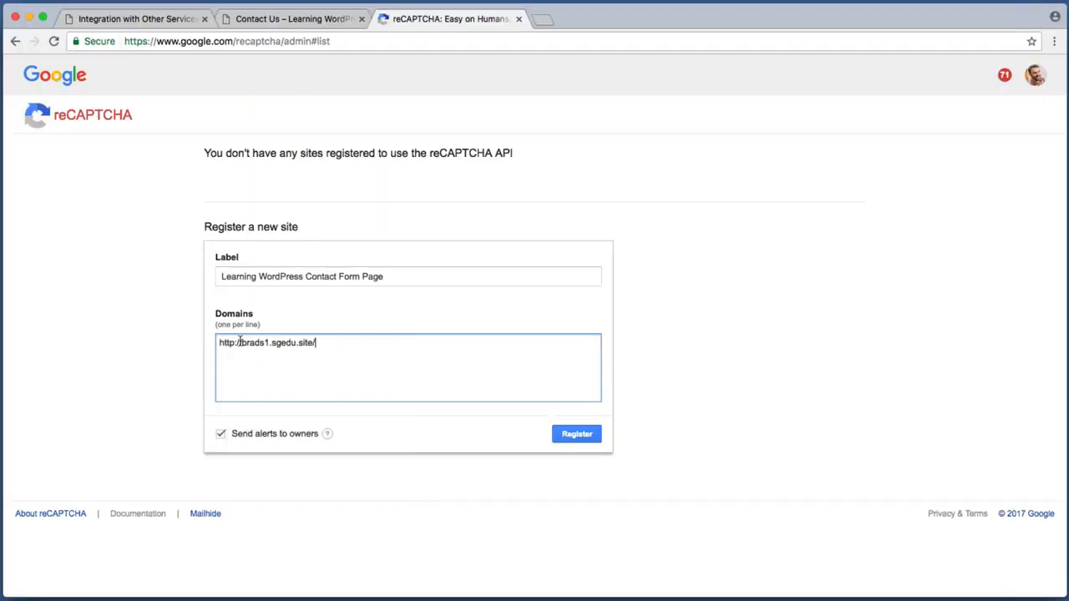
pyautogui.moveTo(240, 342); pyautogui.dragTo(193, 339)
pyautogui.press('BackSpace')
pyautogui.click(311, 340)
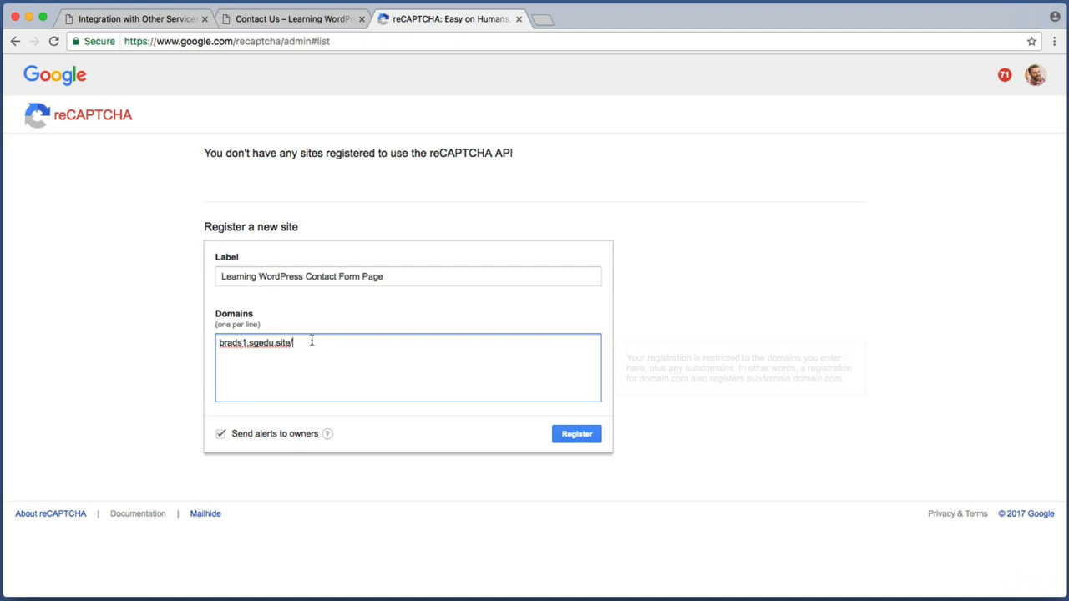
pyautogui.press('BackSpace')
pyautogui.tripleClick(339, 355)
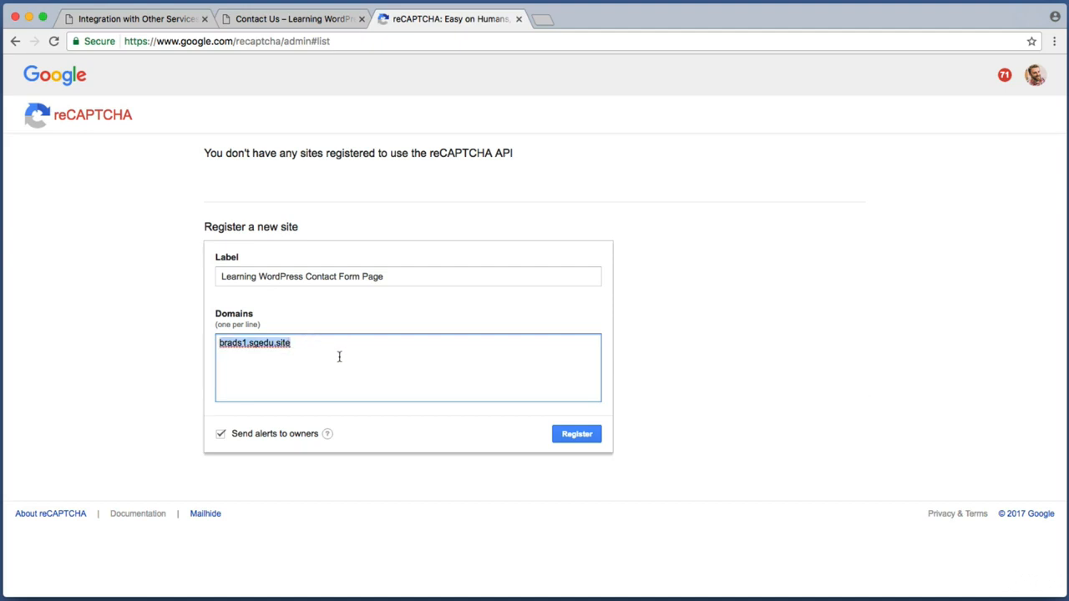
pyautogui.click(338, 353)
pyautogui.tripleClick(339, 343)
pyautogui.click(337, 345)
# Register the site to obtain its site key and secret key
pyautogui.press('super+shift+4')
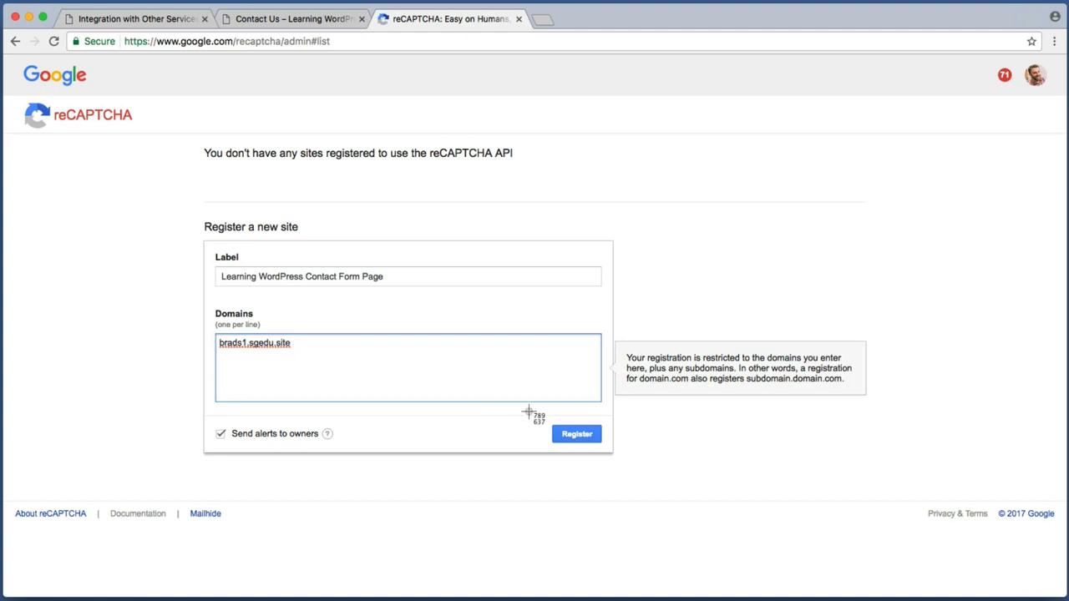
pyautogui.moveTo(530, 412); pyautogui.dragTo(642, 461)
pyautogui.click(576, 440)
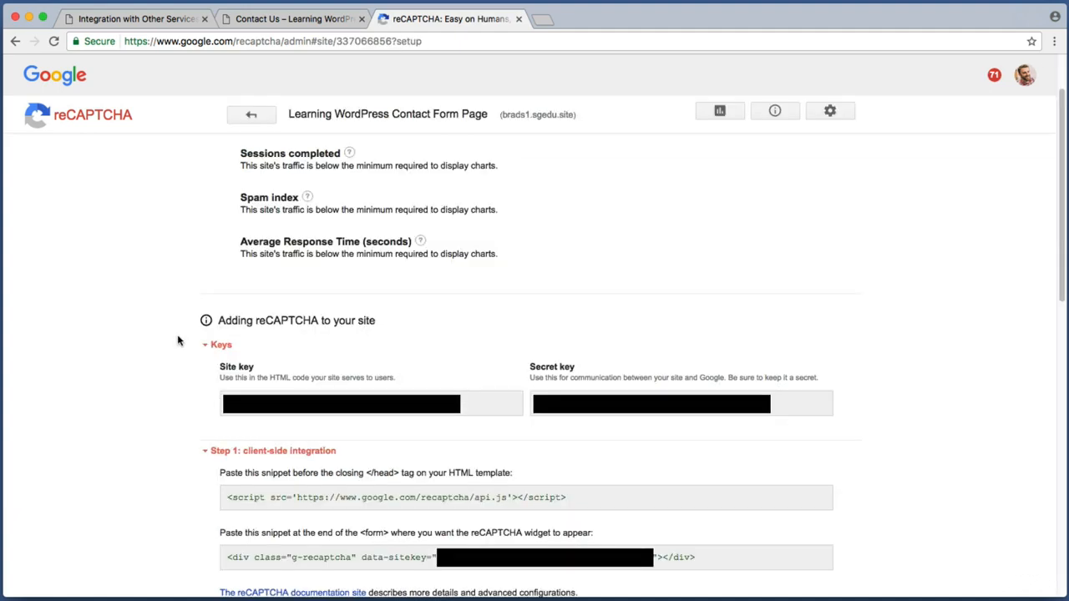
pyautogui.press('super+shift+4')
pyautogui.moveTo(137, 286); pyautogui.dragTo(939, 457)
pyautogui.press('super+shift+4')
pyautogui.moveTo(215, 357); pyautogui.dragTo(532, 424)
pyautogui.press('super+shift+4')
pyautogui.moveTo(523, 349); pyautogui.dragTo(858, 424)
pyautogui.press('super+shift+4')
pyautogui.moveTo(204, 351); pyautogui.dragTo(530, 427)
pyautogui.moveTo(316, 393); pyautogui.dragTo(534, 427)
# Return to the WordPress tab and reload the Contact > Integration page
pyautogui.click(164, 20)
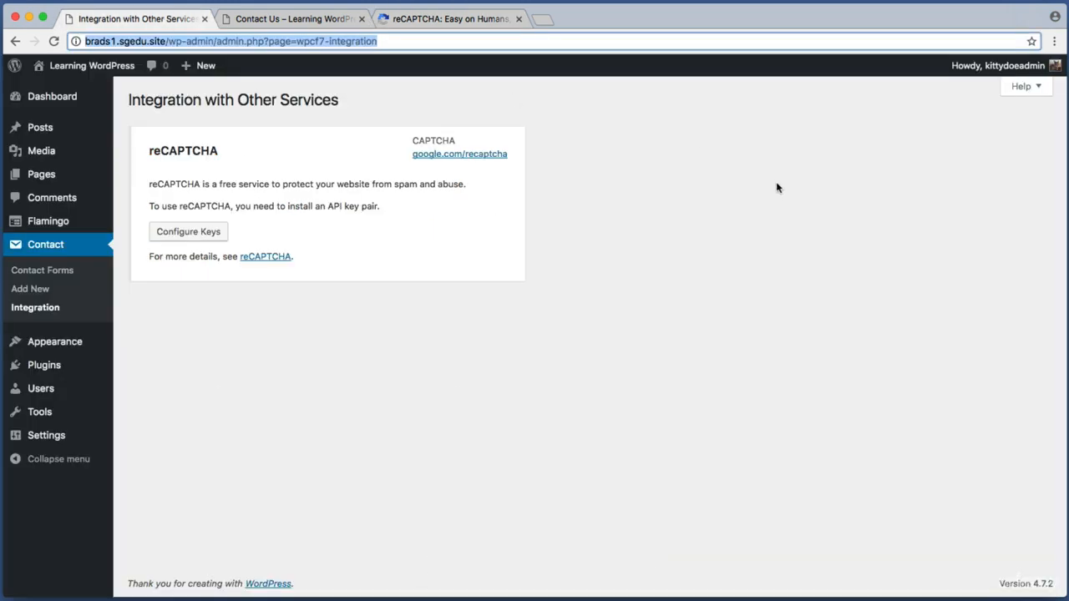
pyautogui.press('super+shift+4')
pyautogui.moveTo(129, 94); pyautogui.dragTo(592, 317)
pyautogui.press('super+shift+4')
pyautogui.moveTo(131, 336); pyautogui.dragTo(41, 250)
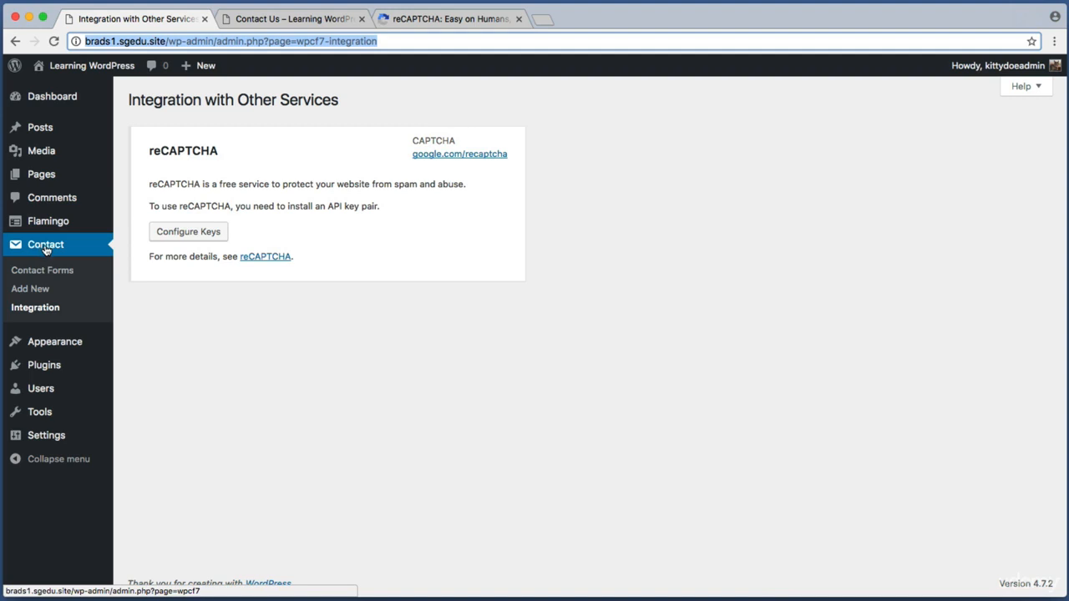
pyautogui.click(37, 308)
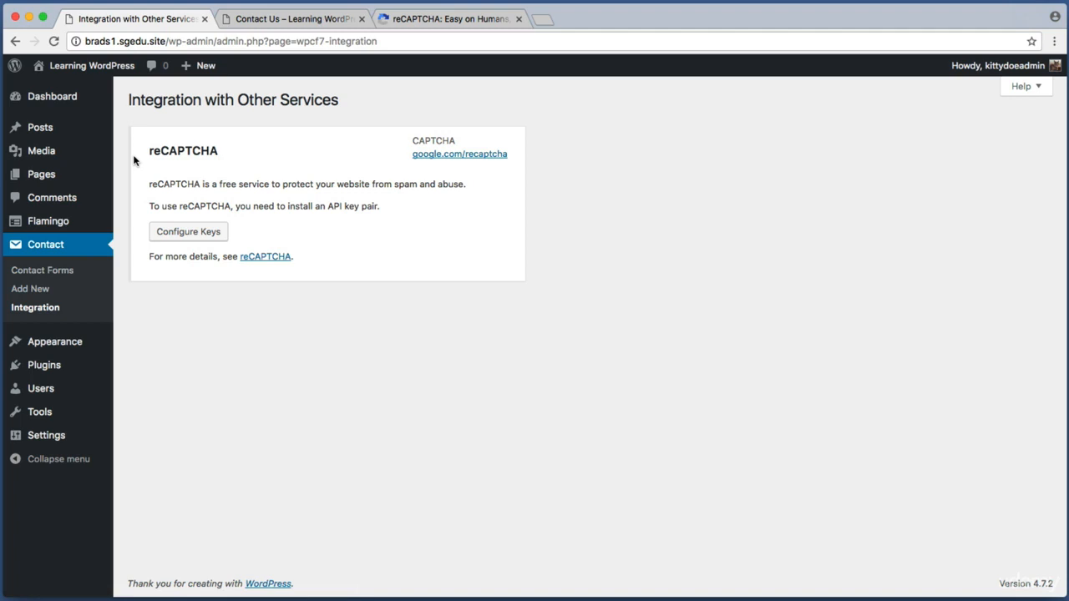
# Open the empty reCAPTCHA Site Key and Secret Key fields via Configure Keys
pyautogui.press('super+shift+4')
pyautogui.moveTo(136, 200); pyautogui.dragTo(250, 243)
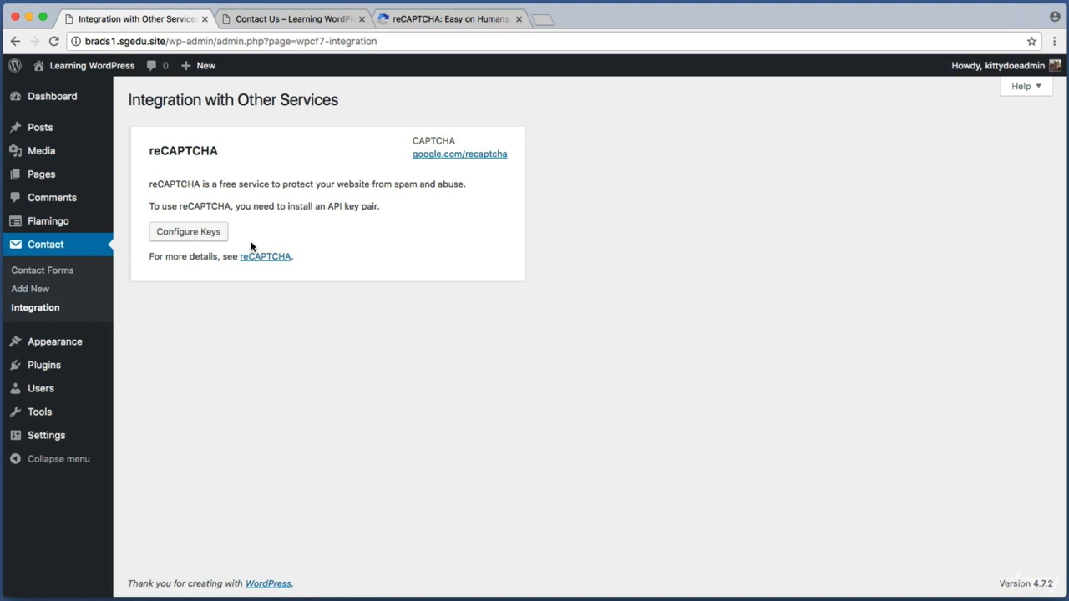
pyautogui.click(207, 240)
pyautogui.press('super+shift+4')
pyautogui.moveTo(134, 190); pyautogui.dragTo(527, 282)
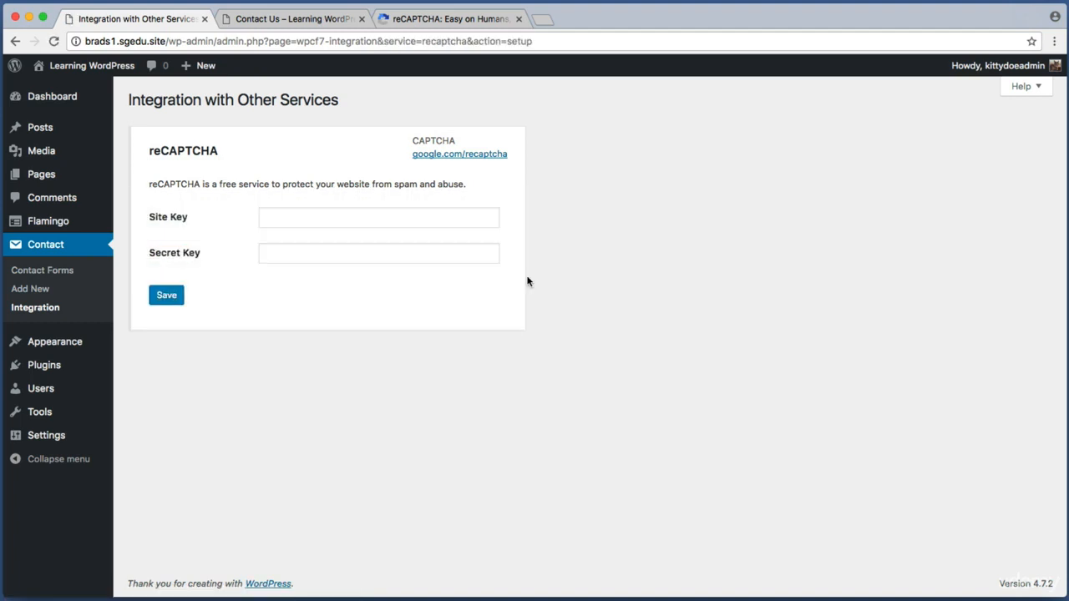
# Paste the copied reCAPTCHA site key into the Site Key field
pyautogui.click(307, 218)
pyautogui.press('super+v')
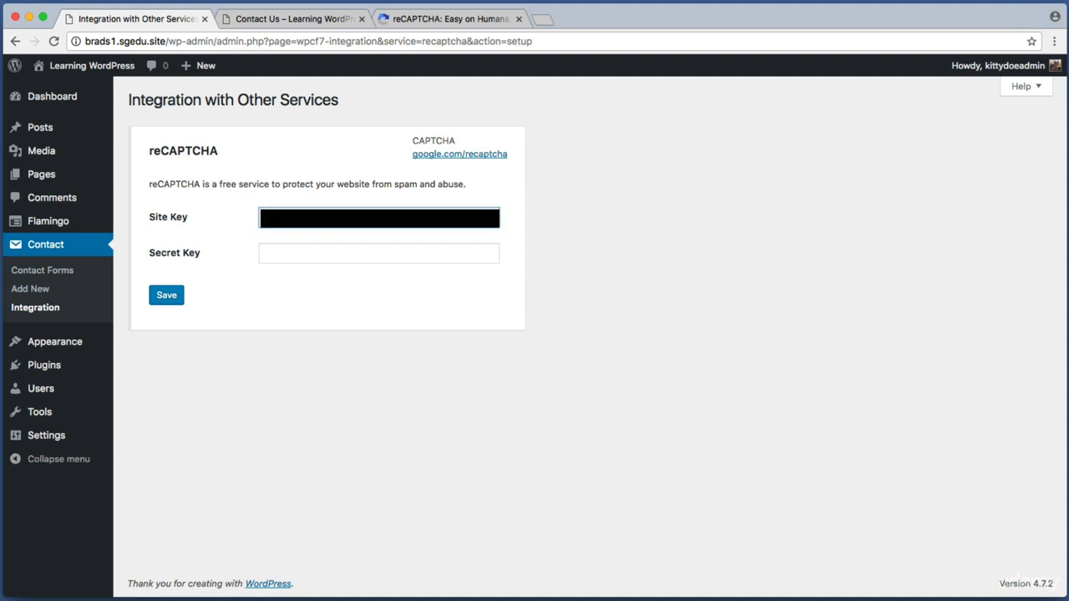
pyautogui.press('super+shift+4')
pyautogui.moveTo(136, 237); pyautogui.dragTo(529, 268)
# Fetch the secret key from the reCAPTCHA tab, enter it as Secret Key, and save
pyautogui.click(477, 19)
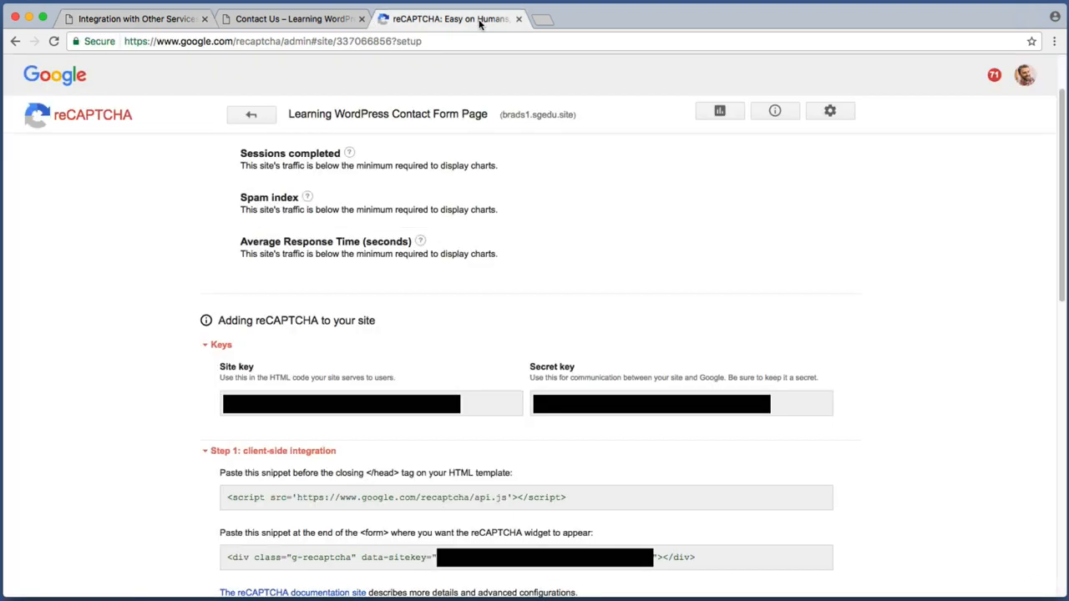
pyautogui.press('super+shift+4')
pyautogui.moveTo(526, 362); pyautogui.dragTo(861, 432)
pyautogui.click(129, 18)
pyautogui.press('super+shift+4')
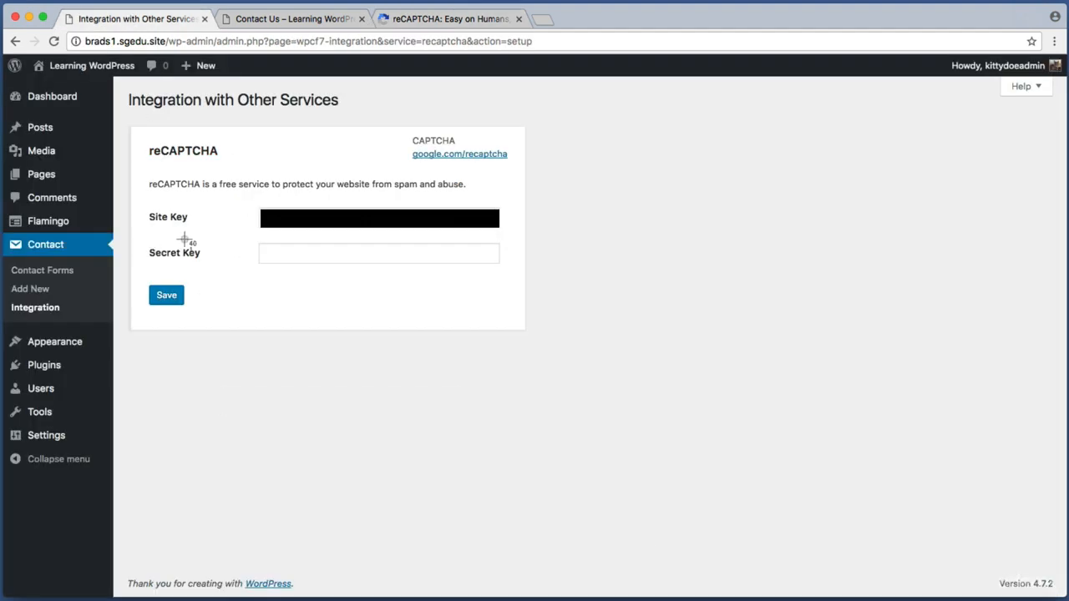
pyautogui.moveTo(144, 240); pyautogui.dragTo(566, 271)
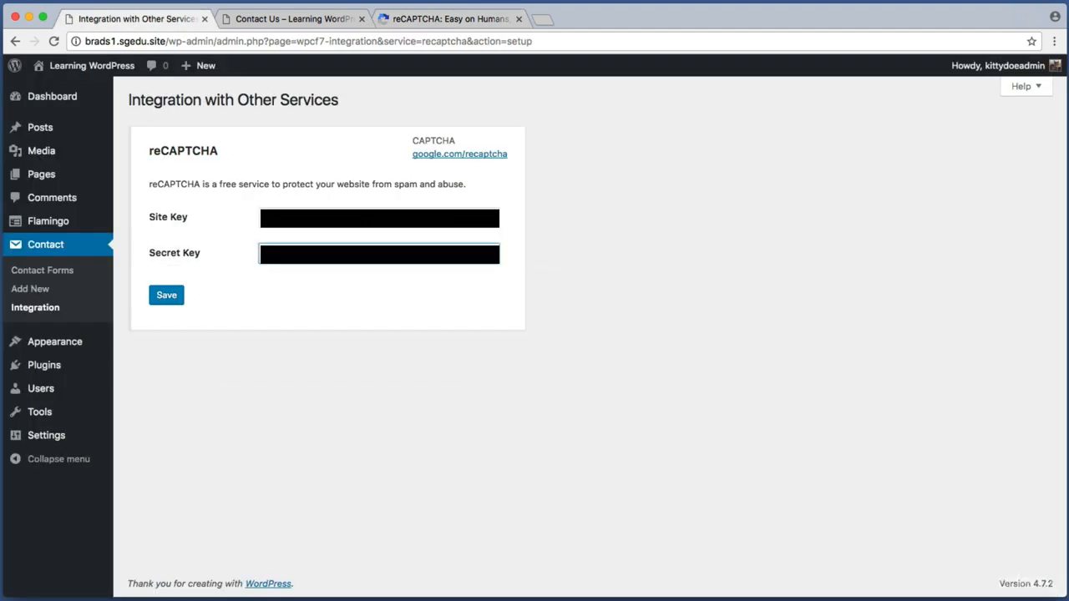
pyautogui.press('super+shift+4')
pyautogui.moveTo(138, 276); pyautogui.dragTo(296, 333)
pyautogui.click(168, 295)
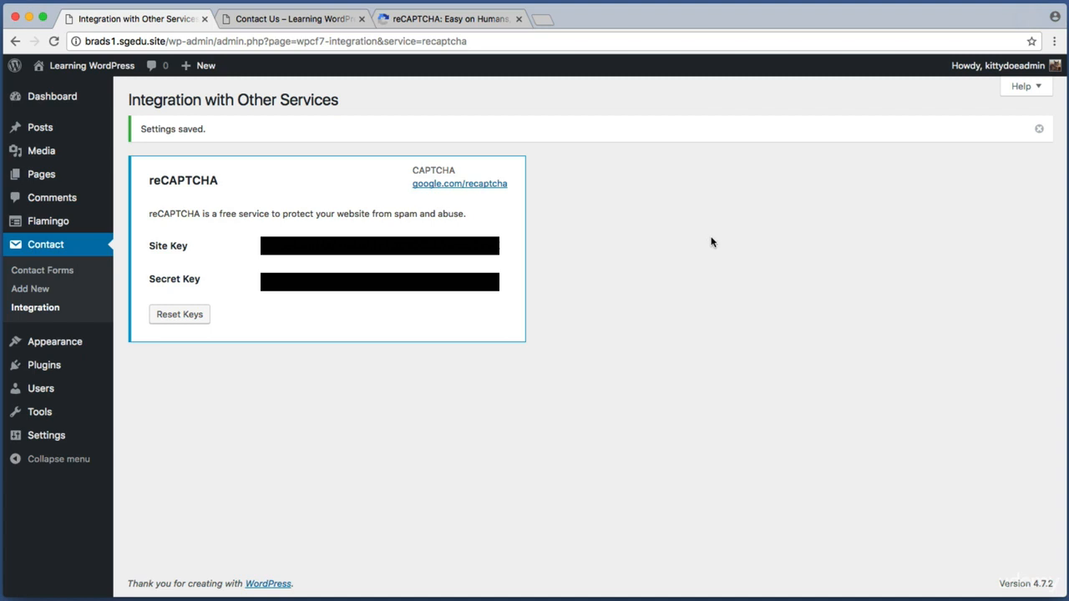
# Open the Contact Forms list showing Contact form 1
pyautogui.press('super+shift+4')
pyautogui.moveTo(124, 230); pyautogui.dragTo(52, 252)
pyautogui.click(62, 249)
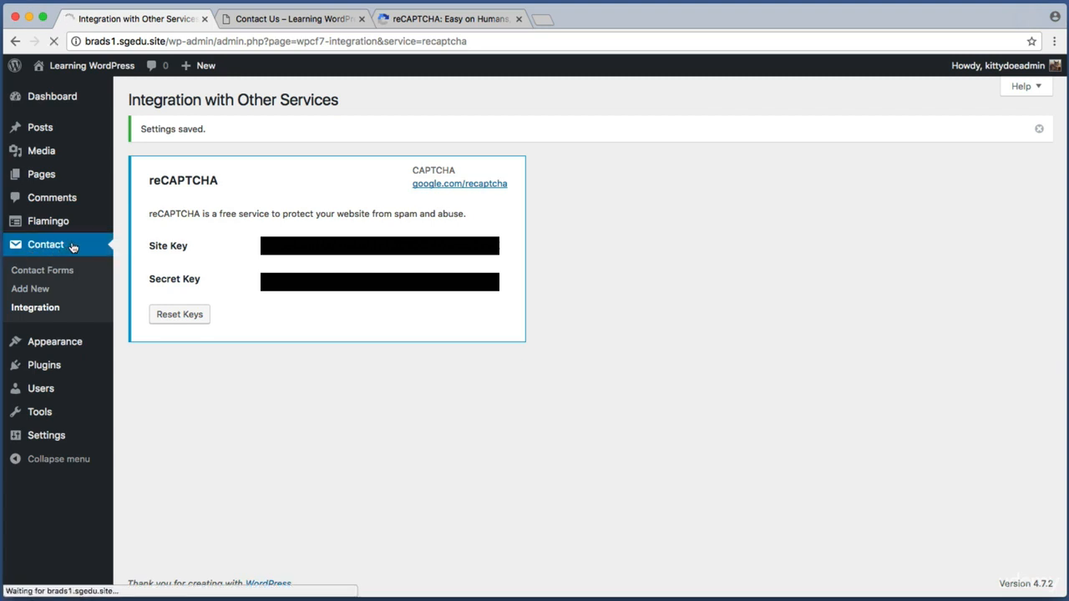
pyautogui.press('super+shift+4')
pyautogui.moveTo(140, 348); pyautogui.dragTo(346, 395)
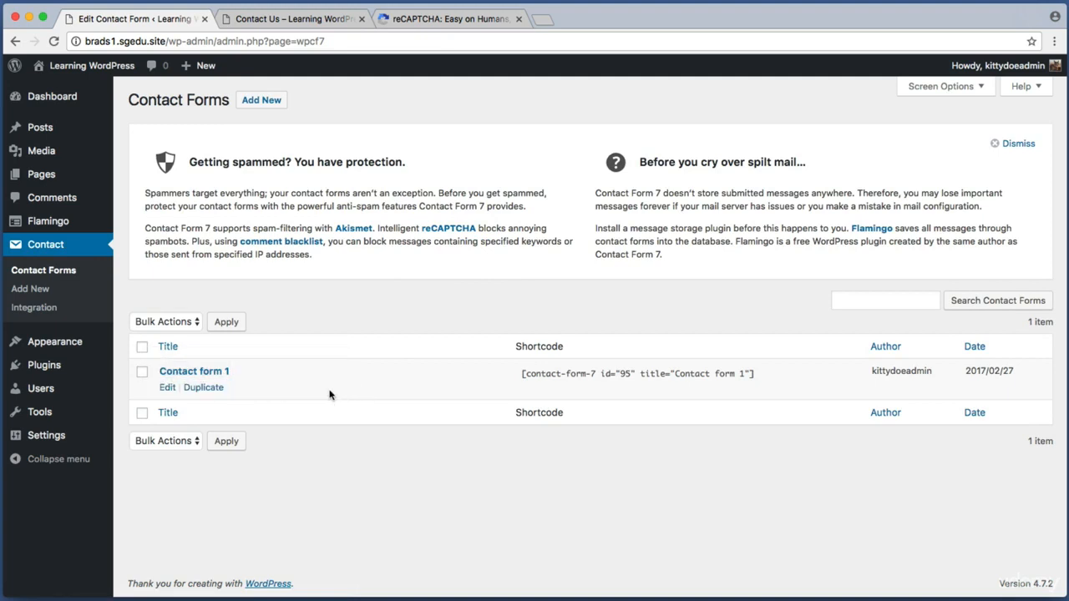
# Open Contact form 1 for editing and scroll to its form template
pyautogui.click(216, 373)
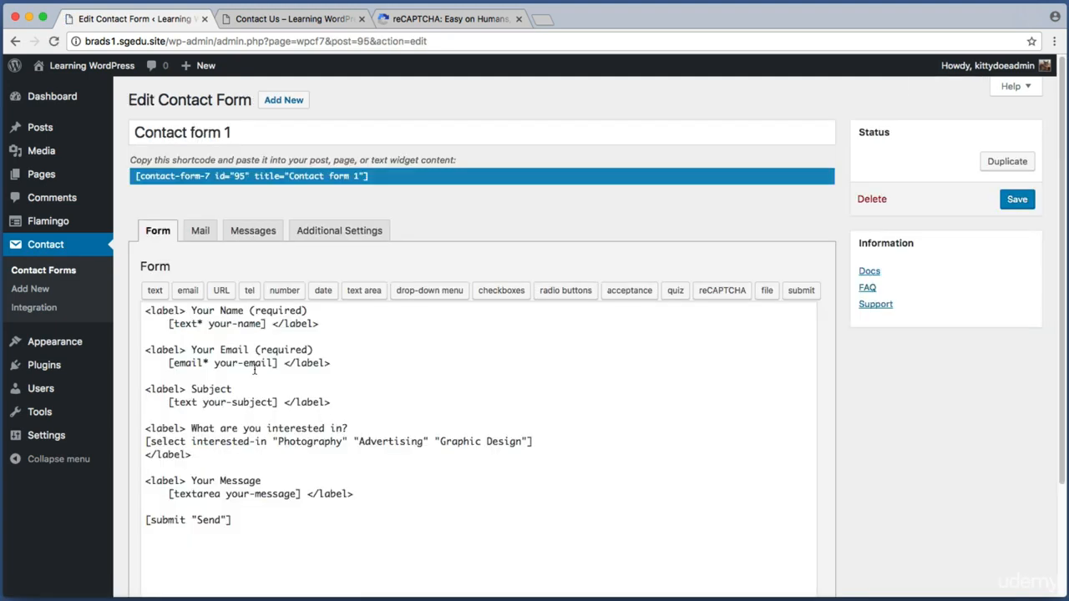
pyautogui.scroll(-1, 179, 298)
pyautogui.press('super+shift+4')
pyautogui.moveTo(133, 249); pyautogui.dragTo(531, 557)
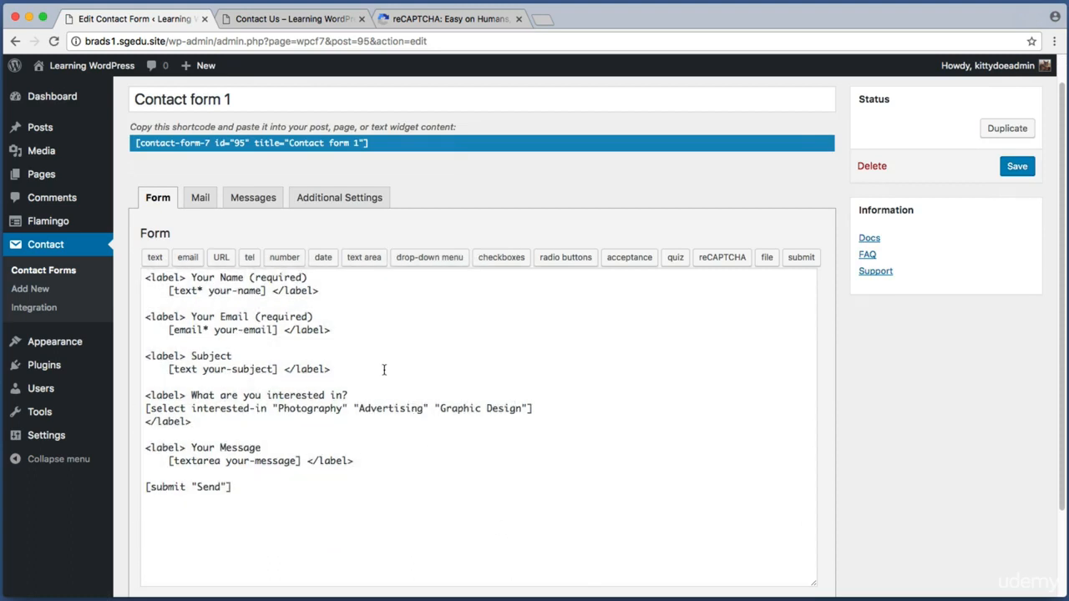
pyautogui.scroll(-1, 359, 380)
# Insert blank lines just above the [submit "Send"] tag in the template
pyautogui.click(337, 391)
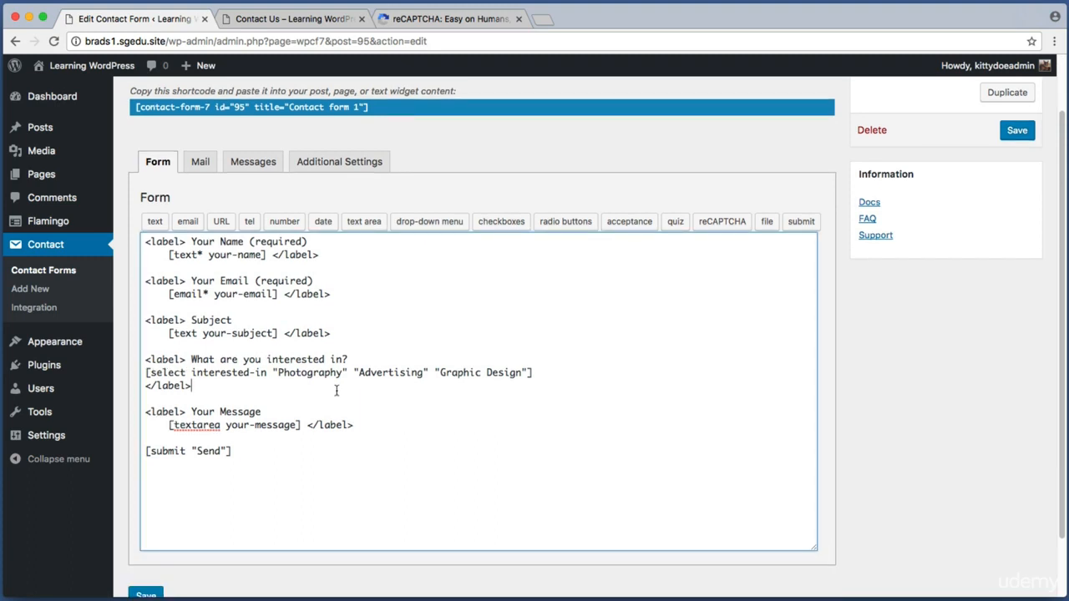
pyautogui.moveTo(372, 434); pyautogui.dragTo(147, 411)
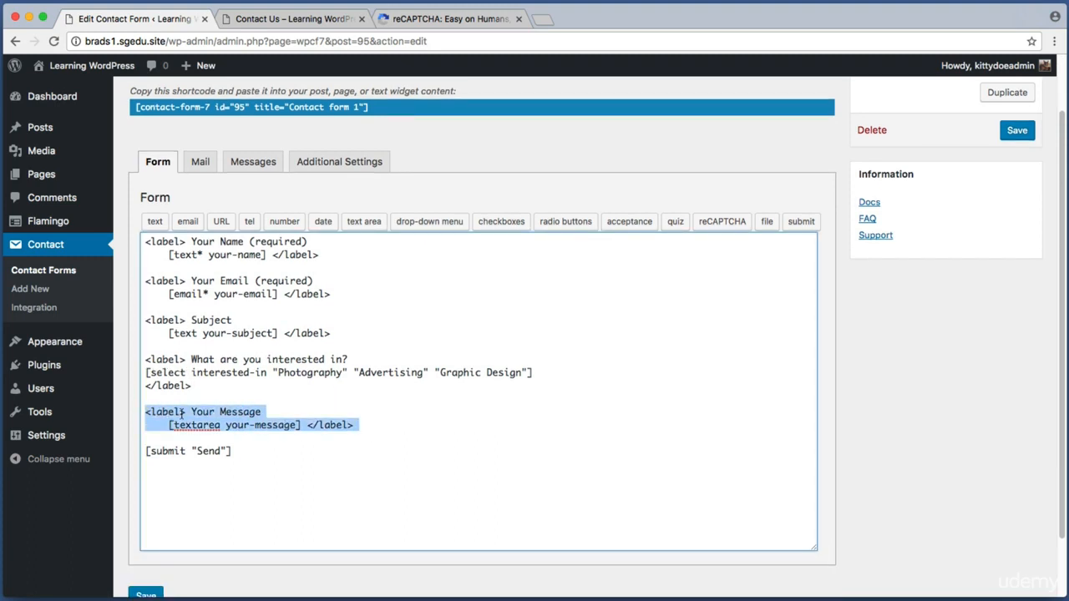
pyautogui.moveTo(251, 451); pyautogui.dragTo(146, 451)
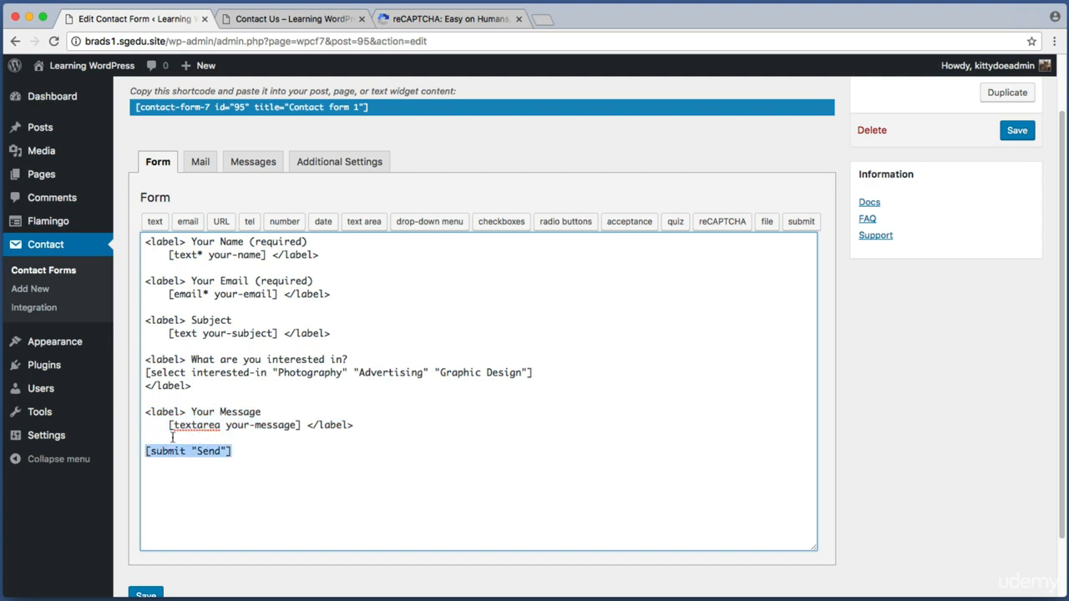
pyautogui.click(149, 438)
pyautogui.press('Return')
pyautogui.press('Return')
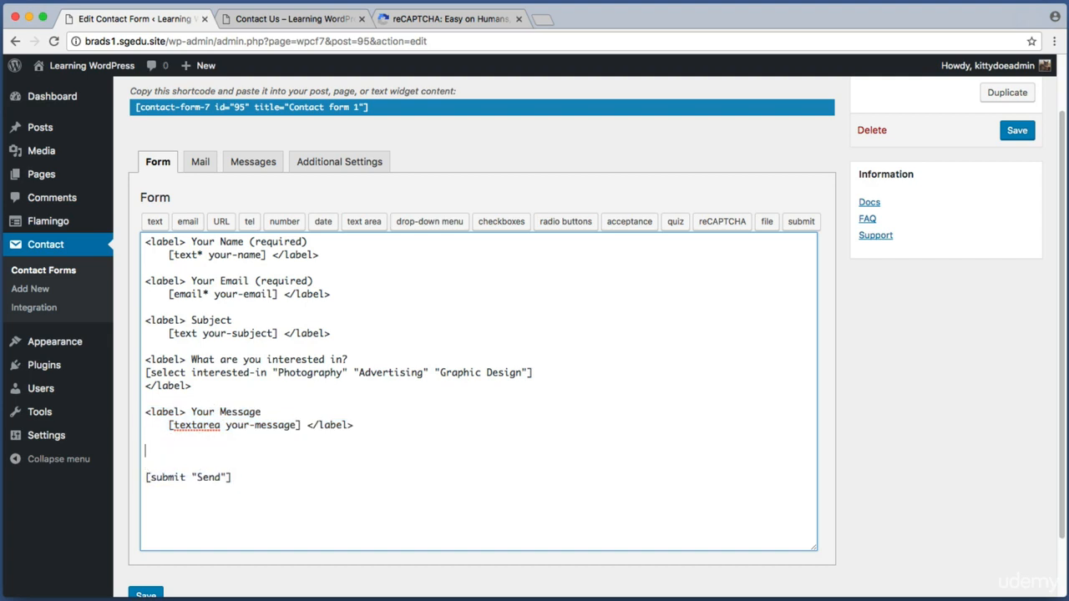
pyautogui.press('super+shift+4')
pyautogui.moveTo(137, 205); pyautogui.dragTo(827, 239)
pyautogui.press('super+shift+4')
pyautogui.moveTo(694, 203); pyautogui.dragTo(743, 232)
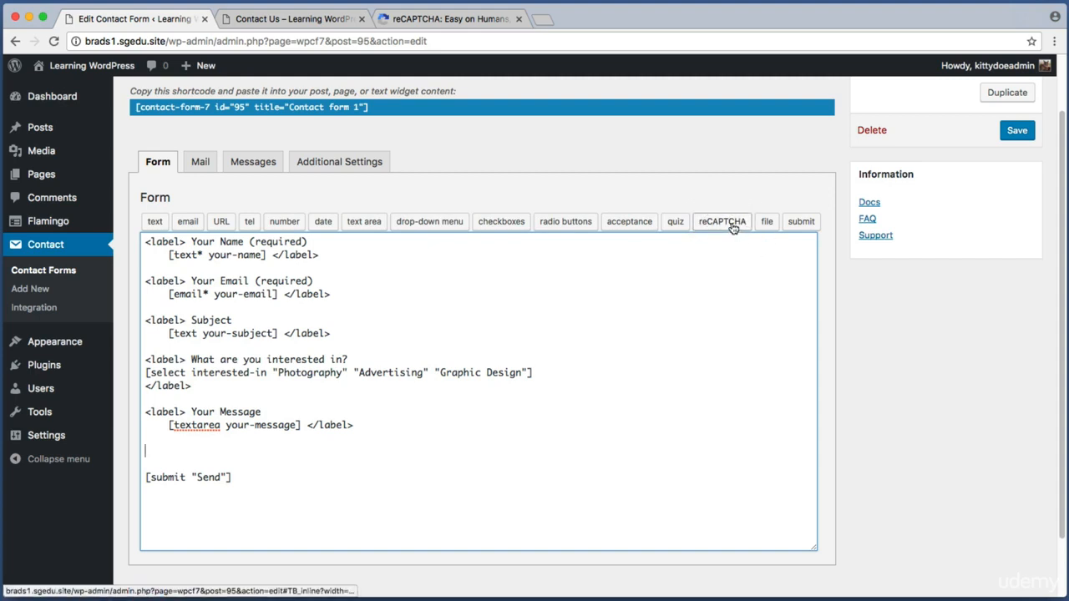
# Insert a [recaptcha] tag from the reCAPTCHA generator above [submit "Send"]
pyautogui.click(724, 222)
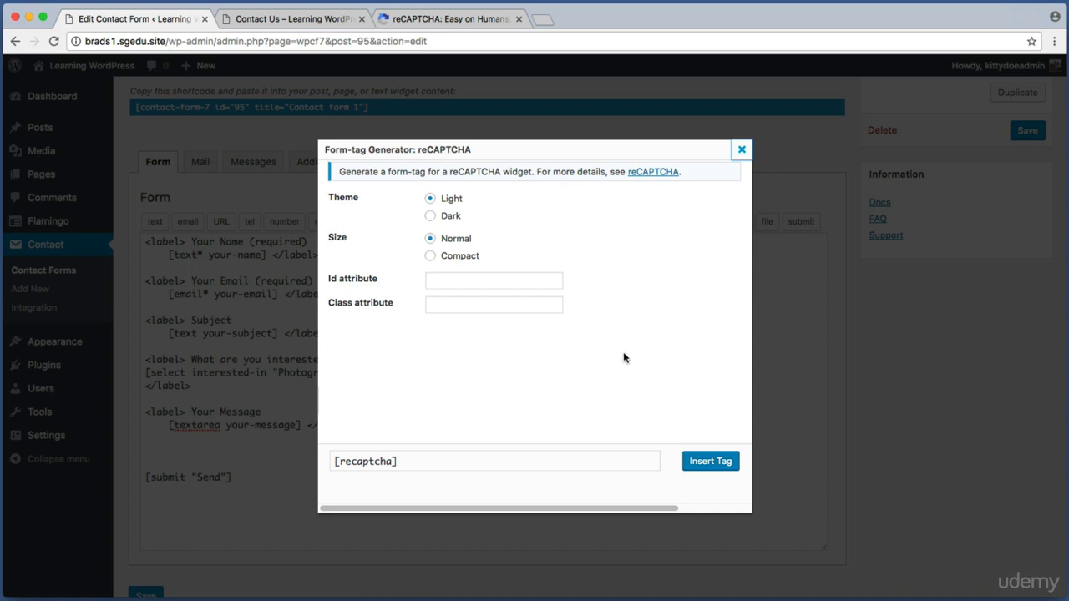
pyautogui.press('super+shift+4')
pyautogui.moveTo(669, 421); pyautogui.dragTo(743, 484)
pyautogui.click(714, 470)
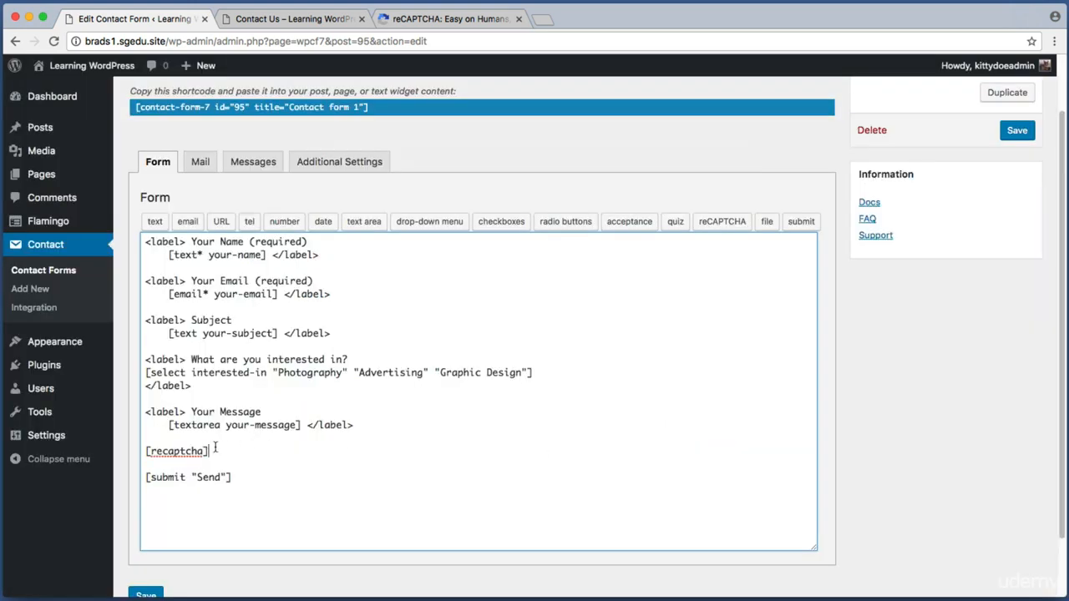
pyautogui.moveTo(216, 450); pyautogui.dragTo(143, 451)
pyautogui.moveTo(227, 452)
pyautogui.mouseDown()
pyautogui.moveTo(131, 450)
pyautogui.moveTo(217, 453)
pyautogui.mouseUp()
pyautogui.click(229, 453)
pyautogui.click(211, 451)
pyautogui.click(217, 453)
# Save the updated Contact form 1
pyautogui.press('super+shift+4')
pyautogui.moveTo(985, 115); pyautogui.dragTo(1051, 152)
pyautogui.click(1018, 132)
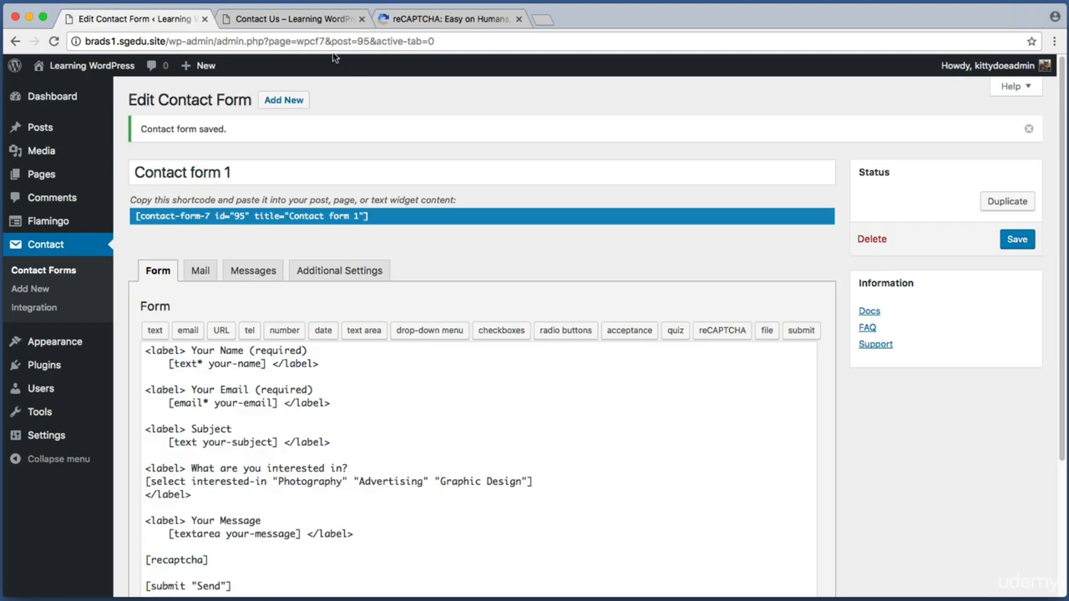
# Reload the live Contact Us page and scroll down to the new reCAPTCHA box
pyautogui.click(277, 18)
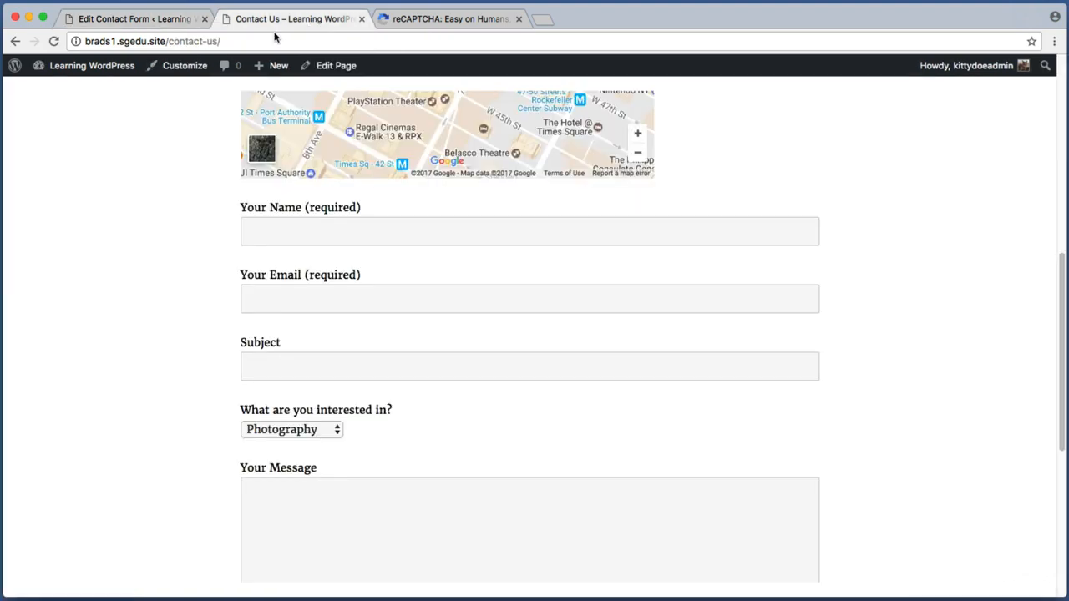
pyautogui.scroll(5, 147, 191)
pyautogui.moveTo(219, 303); pyautogui.dragTo(420, 277)
pyautogui.click(420, 276)
pyautogui.press('super+r')
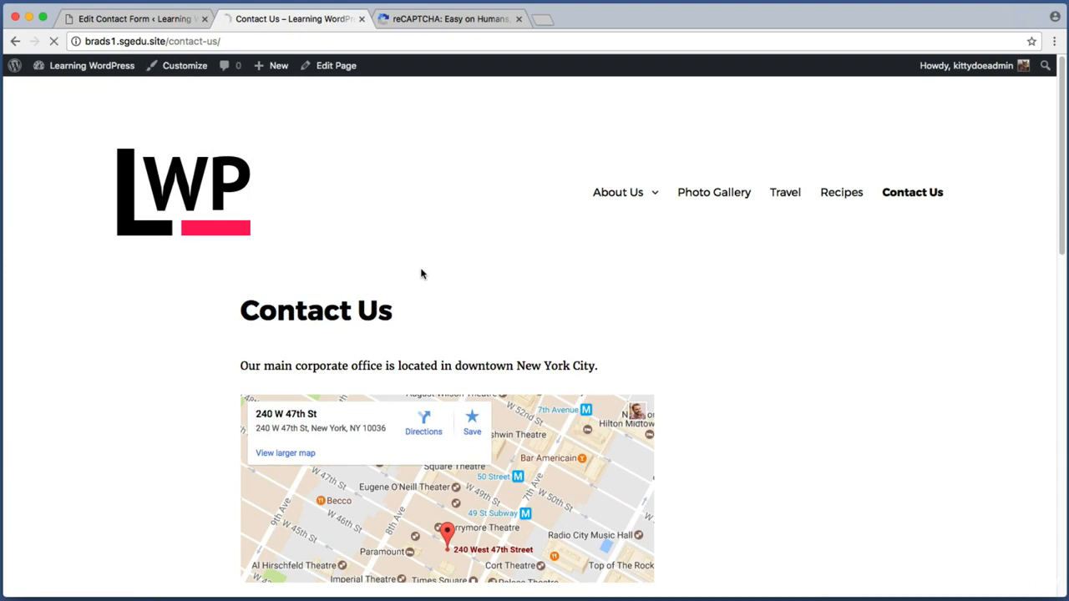
pyautogui.scroll(-10, 1050, 268)
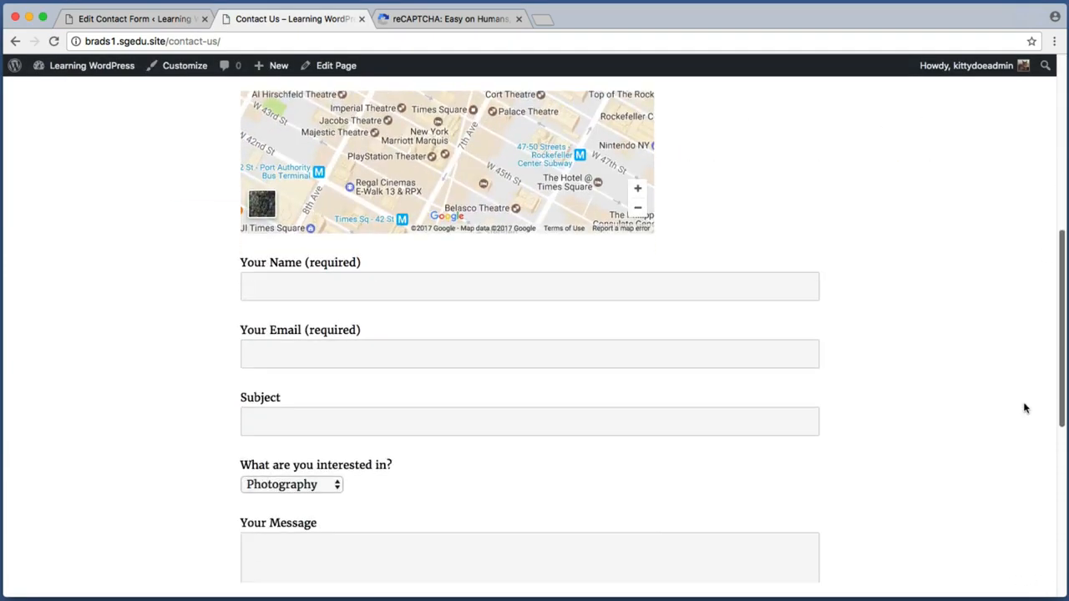
pyautogui.press('super+shift+4')
pyautogui.moveTo(203, 434); pyautogui.dragTo(596, 521)
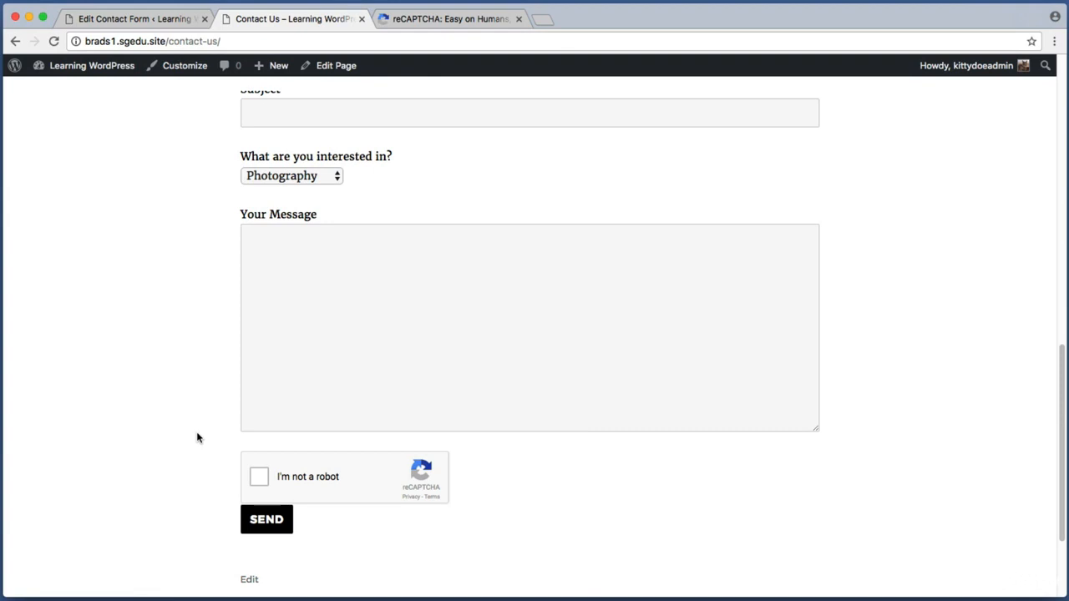
# Tick 'I'm not a robot', then open the site's home page in a private window
pyautogui.press('super+shift+4')
pyautogui.moveTo(221, 444); pyautogui.dragTo(501, 523)
pyautogui.click(259, 477)
pyautogui.press('super+shift+4')
pyautogui.moveTo(221, 442); pyautogui.dragTo(319, 501)
pyautogui.press('super+Tab')
pyautogui.moveTo(671, 80); pyautogui.dragTo(683, 74)
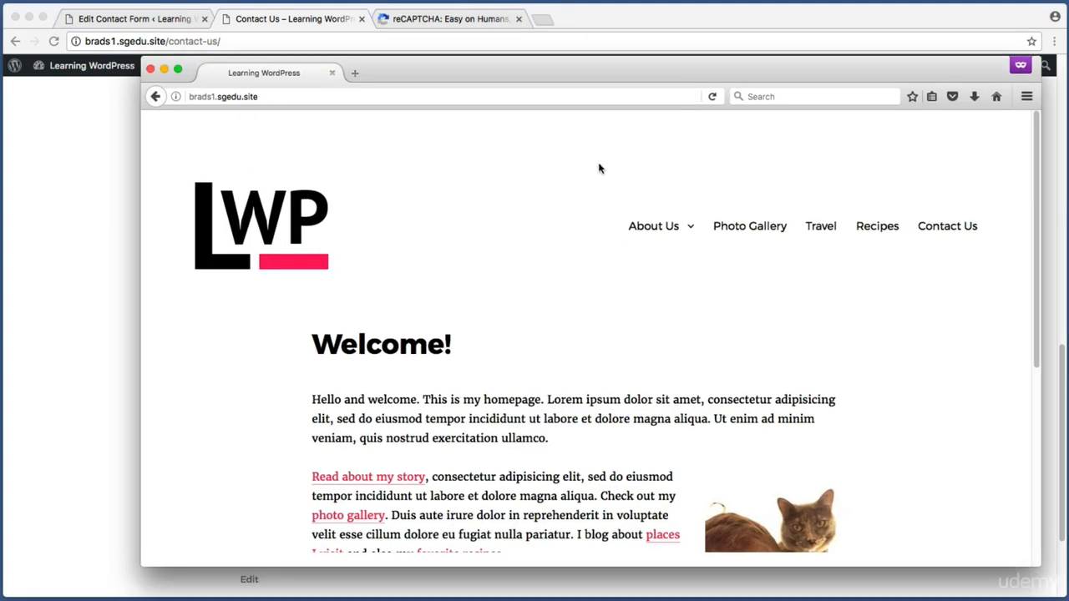
# Go to Contact Us in the private window and tick 'I'm not a robot'
pyautogui.press('super+shift+4')
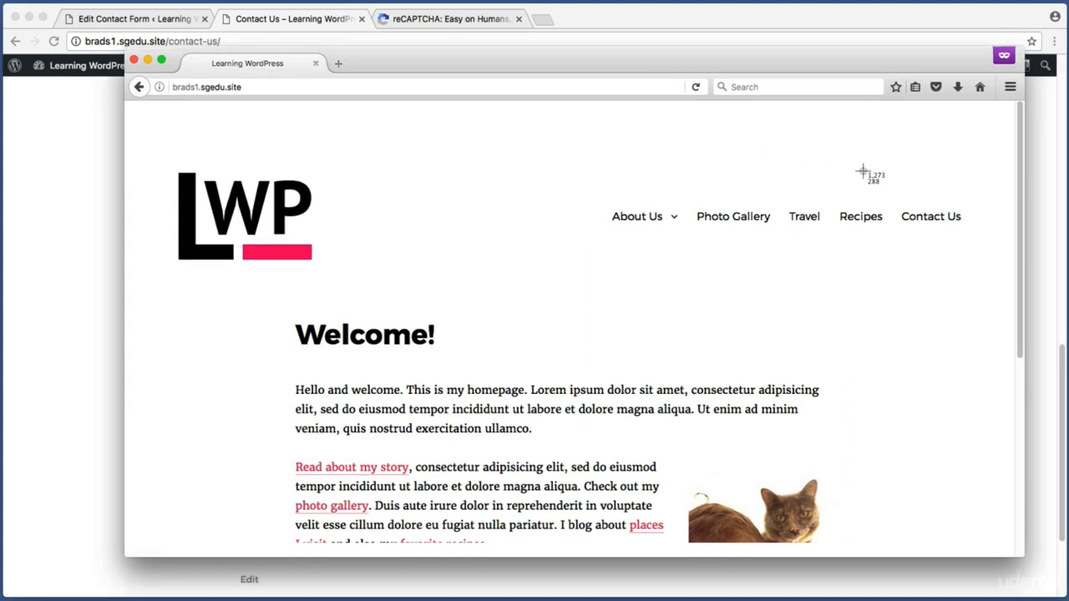
pyautogui.moveTo(893, 186); pyautogui.dragTo(975, 261)
pyautogui.click(955, 218)
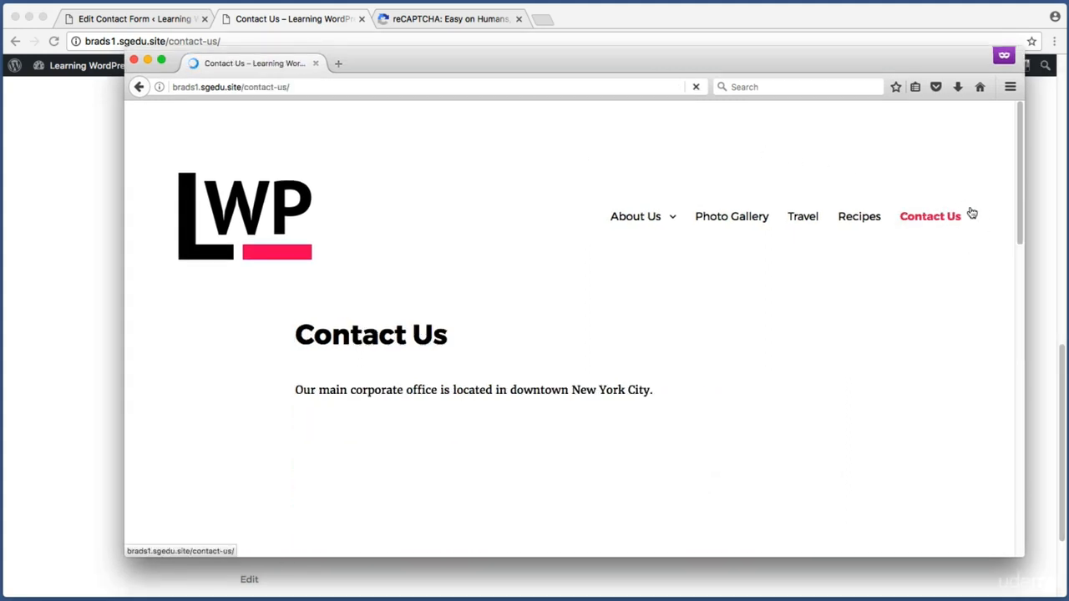
pyautogui.scroll(-10, 1006, 196)
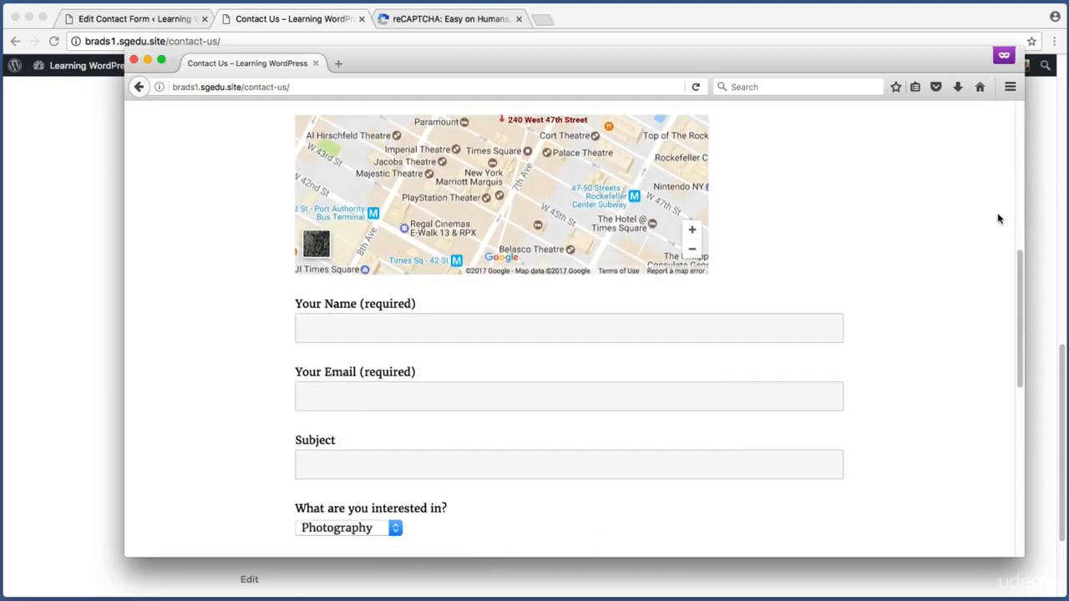
pyautogui.scroll(-5, 998, 218)
pyautogui.press('super+shift+4')
pyautogui.moveTo(248, 326); pyautogui.dragTo(573, 406)
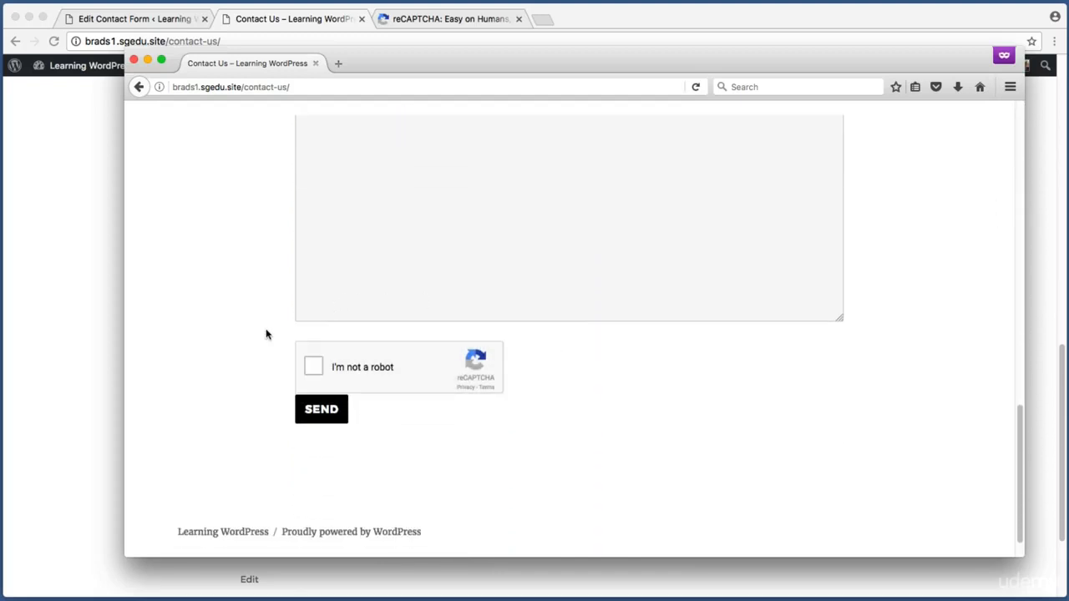
pyautogui.click(315, 368)
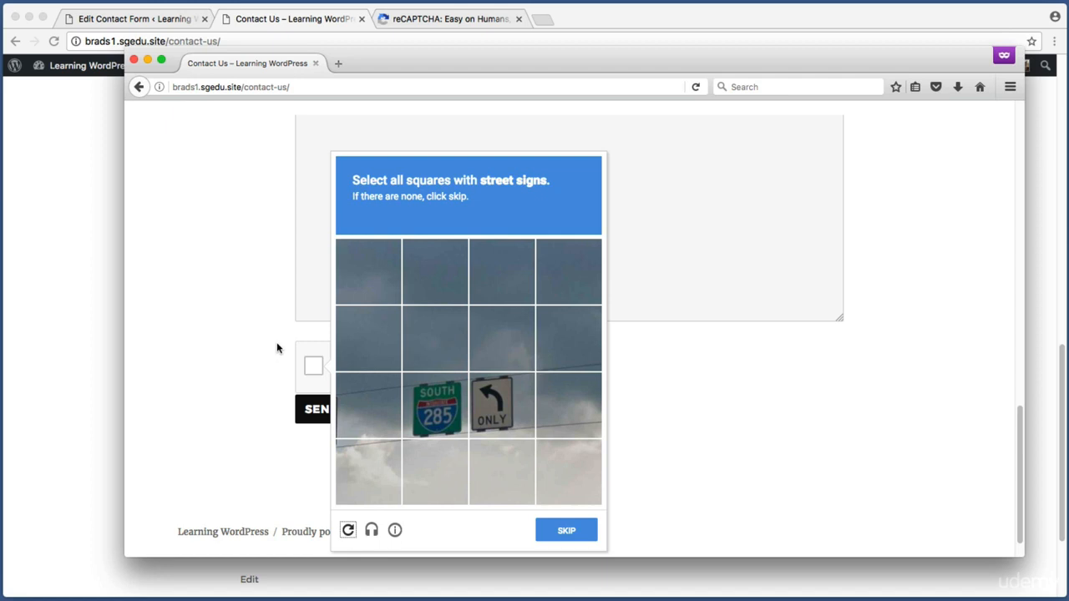
# Select the South 285 and ONLY turn sign tiles in the first challenge and continue
pyautogui.press('super+shift+4')
pyautogui.moveTo(344, 166); pyautogui.dragTo(564, 212)
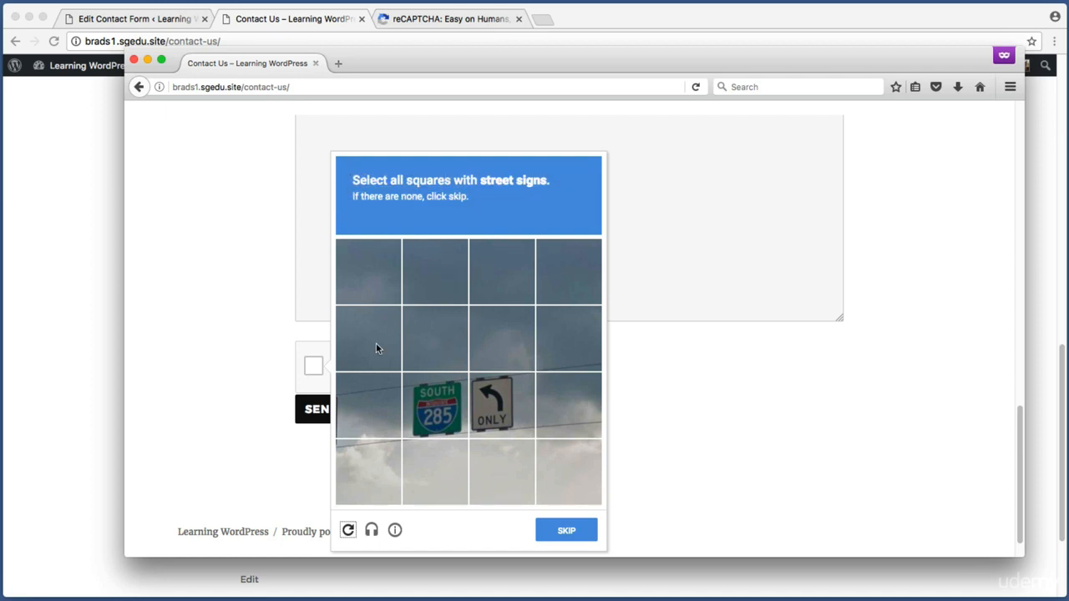
pyautogui.click(432, 407)
pyautogui.click(499, 405)
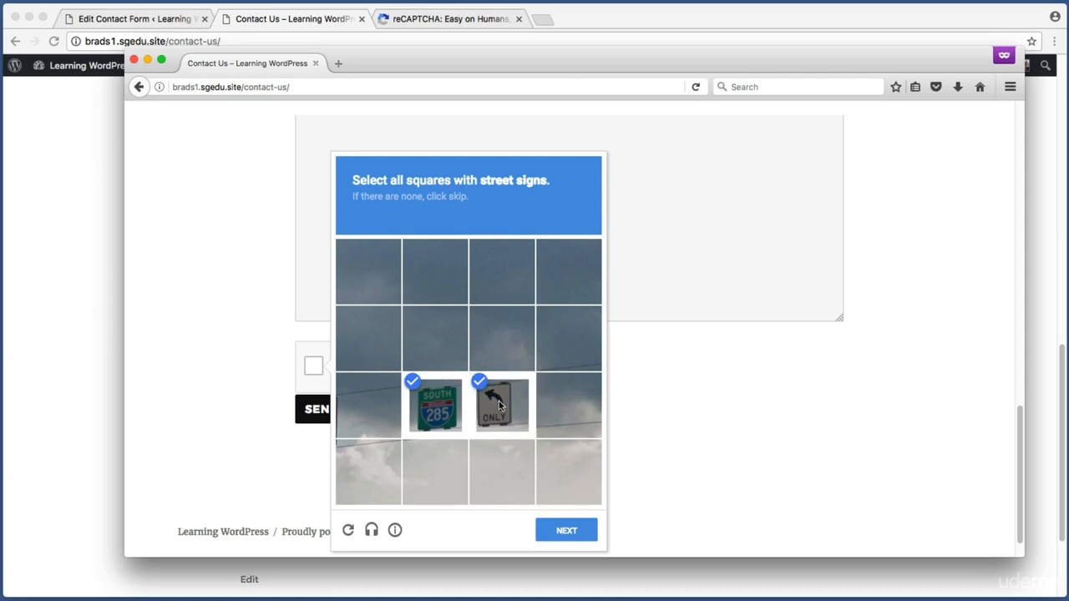
pyautogui.click(565, 540)
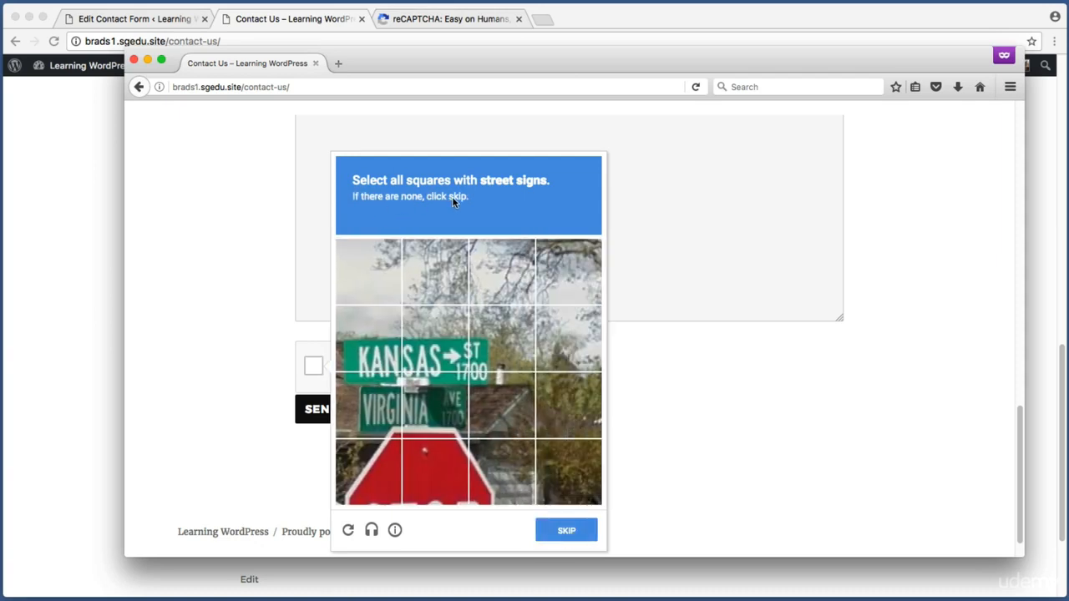
# Select the KANSAS, ST 1700, VIRGINIA and stop sign tiles, then verify the challenge
pyautogui.click(365, 353)
pyautogui.click(496, 329)
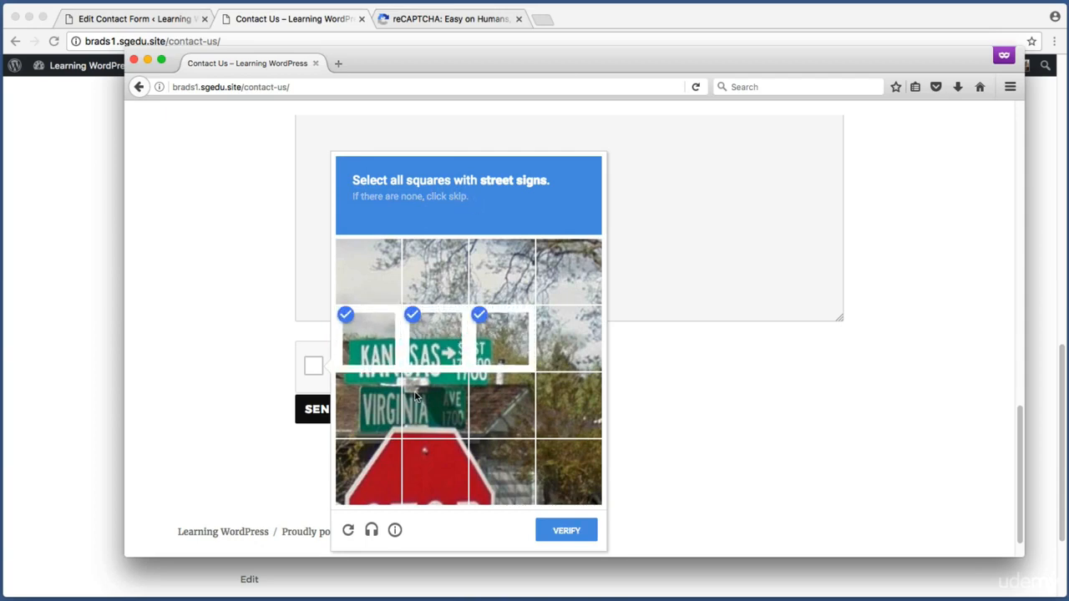
pyautogui.click(377, 409)
pyautogui.click(425, 405)
pyautogui.click(384, 471)
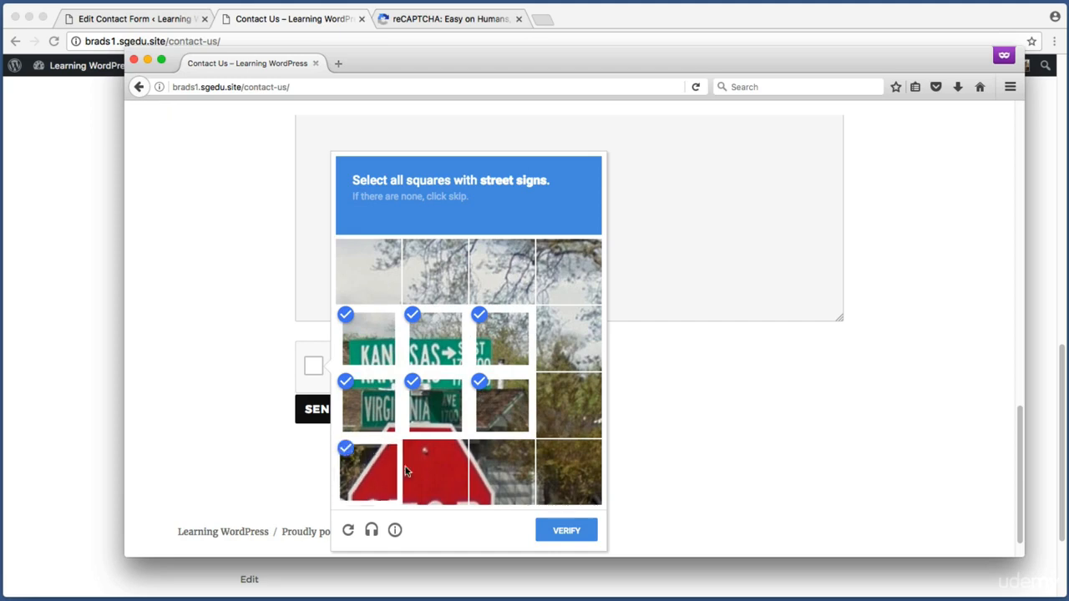
pyautogui.click(435, 471)
pyautogui.click(479, 468)
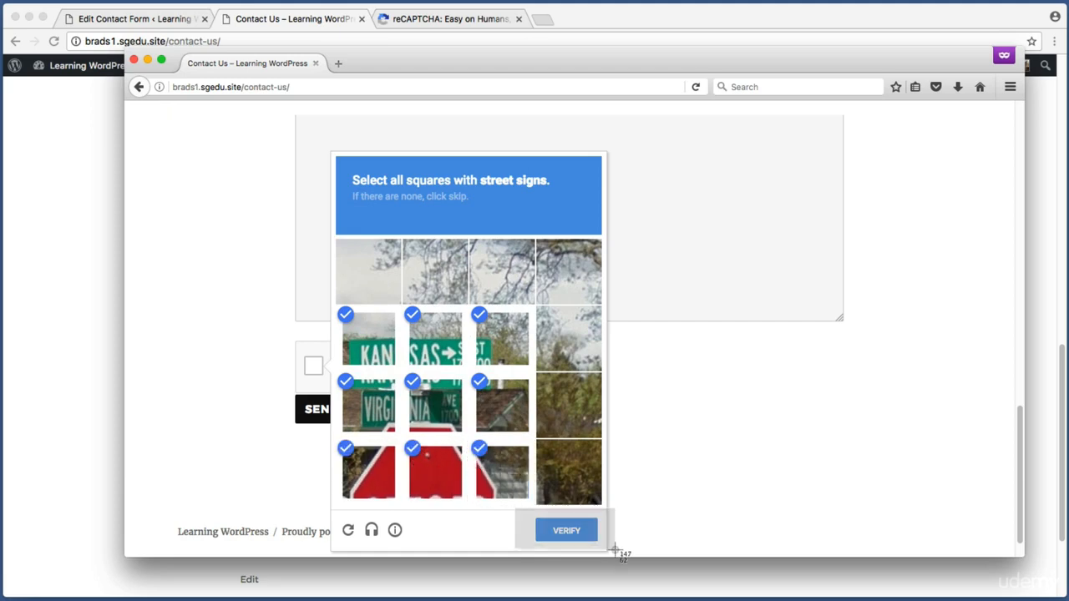
pyautogui.click(584, 540)
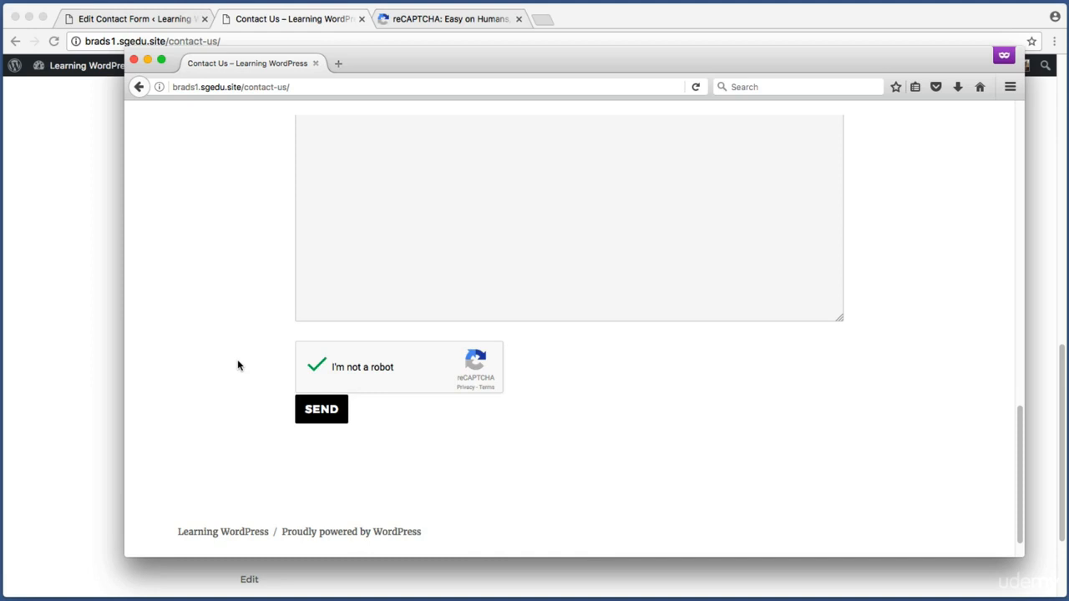
# Review the Contact Us form fields and Your Message box, capturing screenshots
pyautogui.scroll(5, 238, 364)
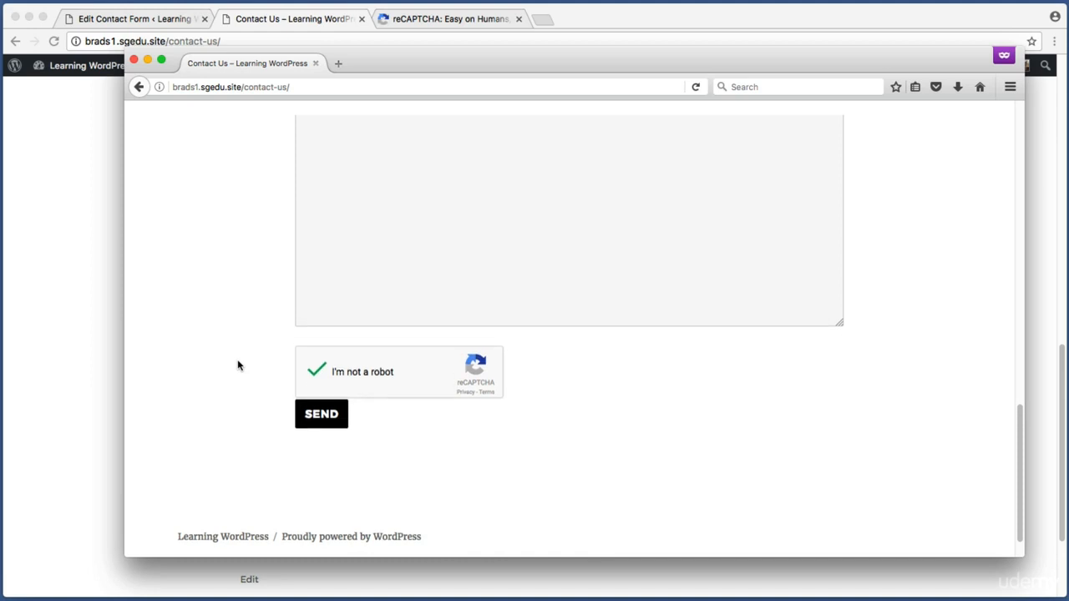
pyautogui.scroll(3, 238, 365)
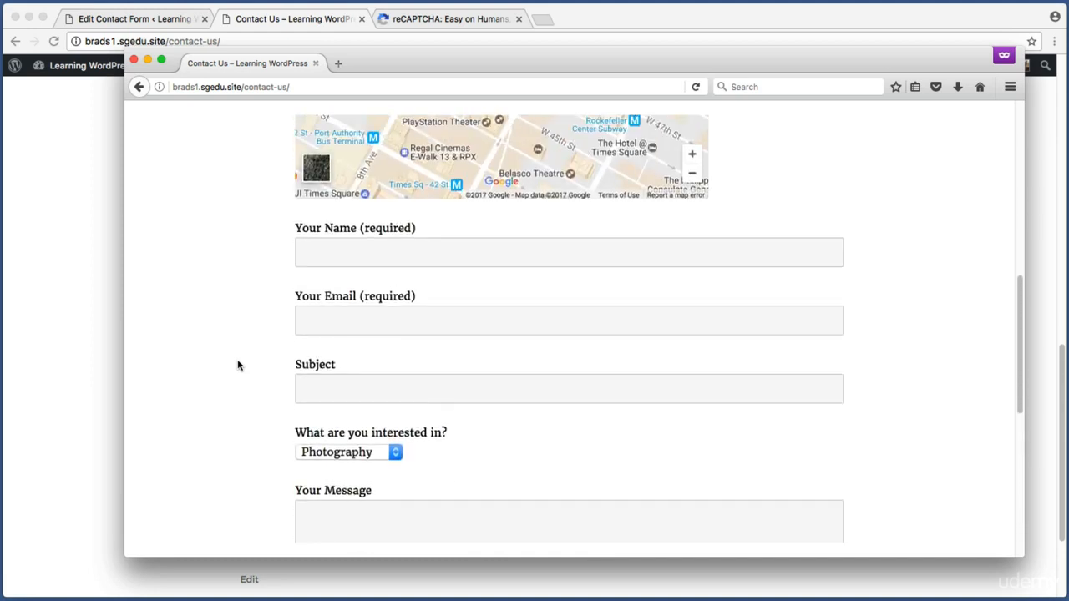
pyautogui.press('super+shift+4')
pyautogui.moveTo(267, 219); pyautogui.dragTo(898, 469)
pyautogui.scroll(-2, 918, 481)
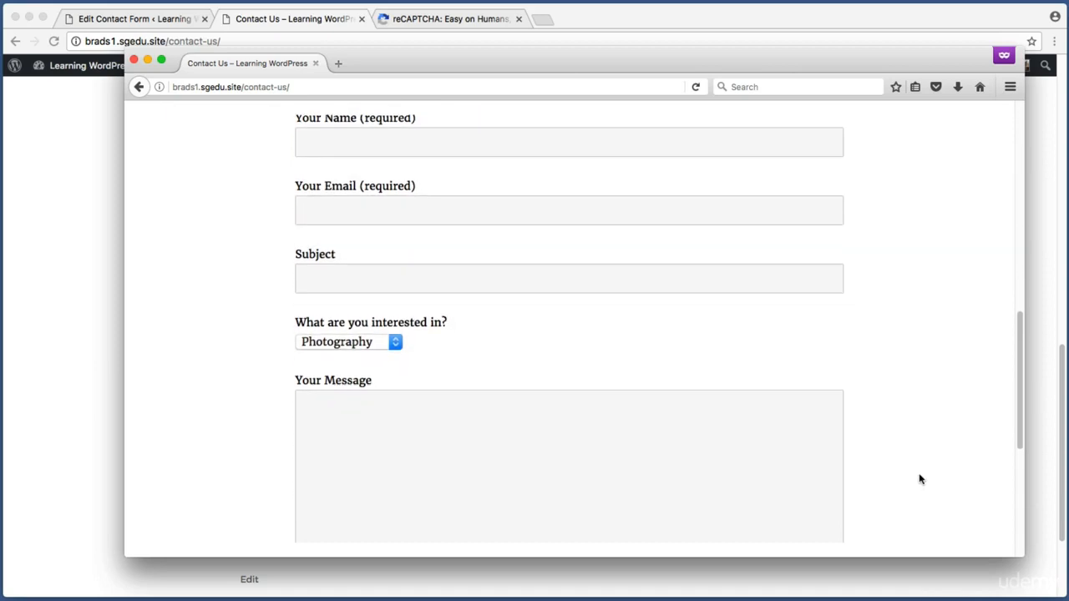
pyautogui.scroll(-2, 918, 479)
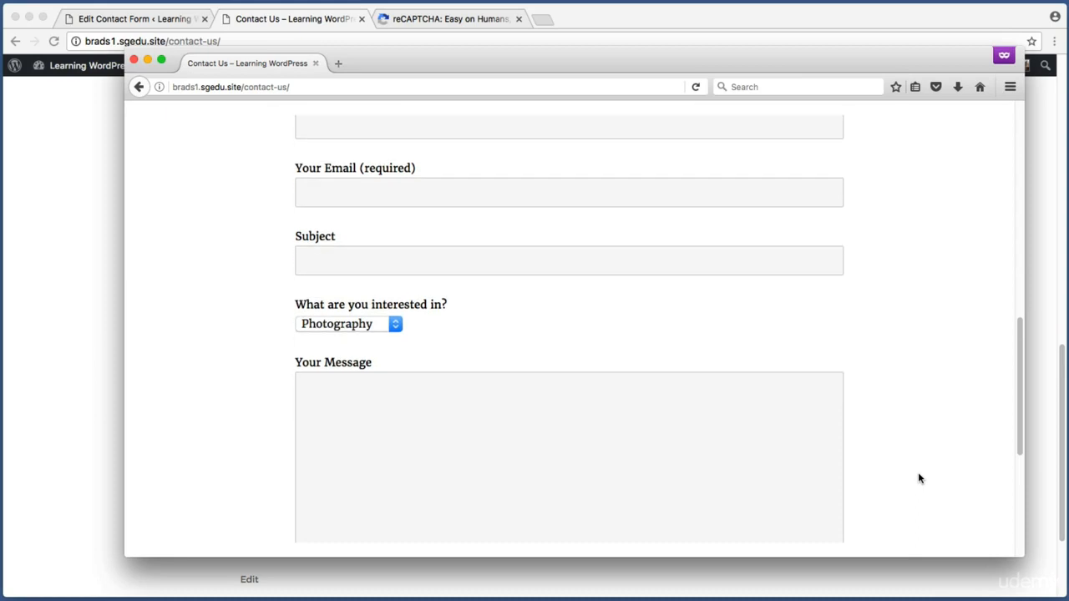
pyautogui.click(565, 384)
pyautogui.scroll(-1, 567, 386)
pyautogui.scroll(-1, 566, 385)
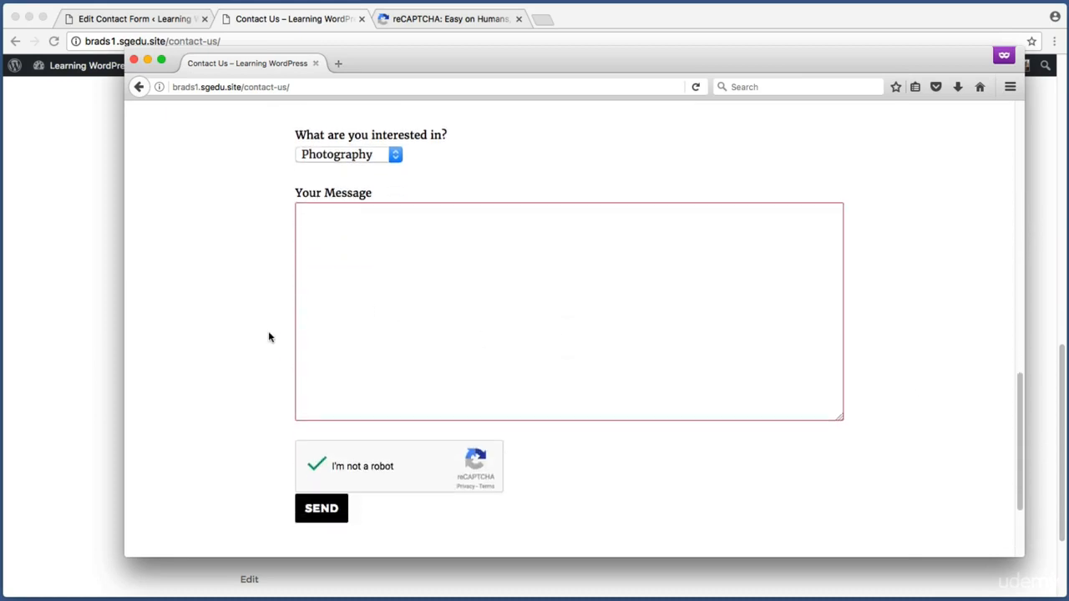
pyautogui.press('super+shift+4')
pyautogui.moveTo(274, 419); pyautogui.dragTo(596, 501)
pyautogui.click(217, 289)
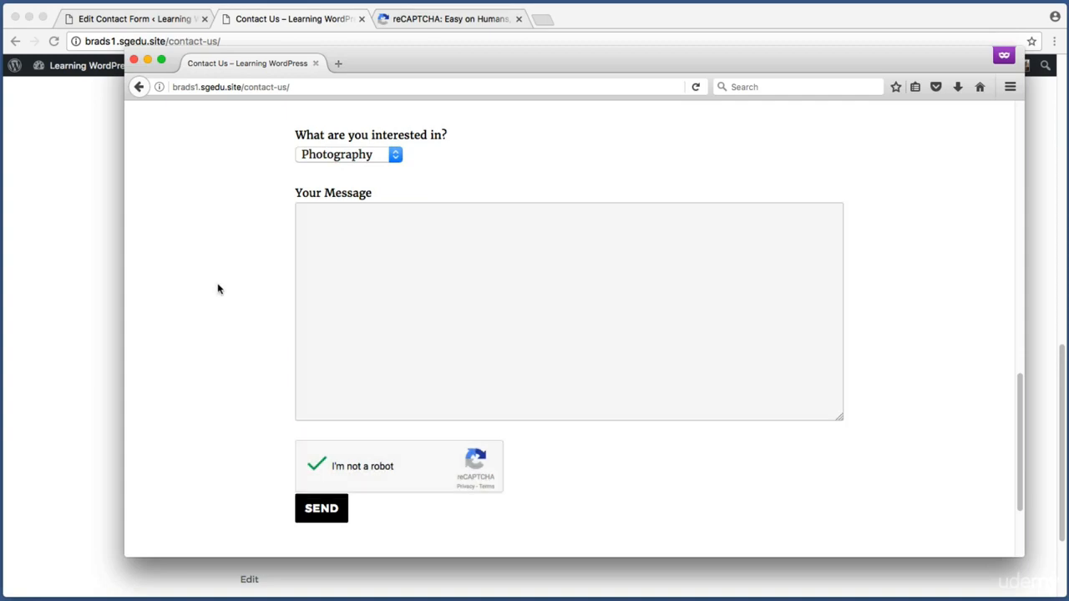
# Reload the Contact Us page so the reCAPTCHA is reset, and screenshot the form
pyautogui.press('super+r')
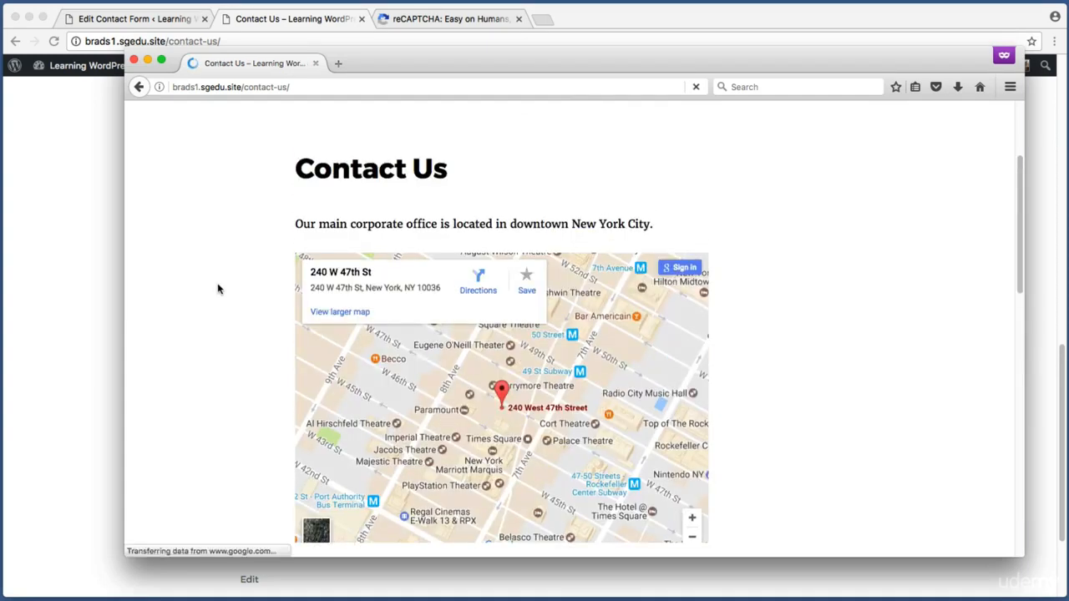
pyautogui.scroll(-10, 215, 286)
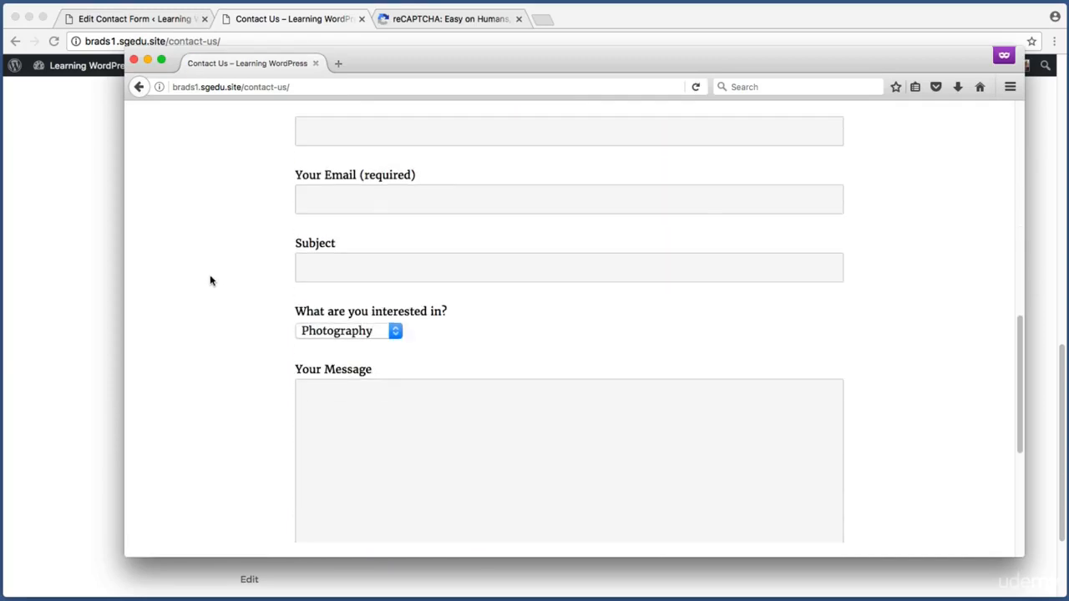
pyautogui.scroll(-3, 211, 280)
pyautogui.press('super+shift+4')
pyautogui.moveTo(243, 294); pyautogui.dragTo(606, 359)
pyautogui.scroll(8, 606, 360)
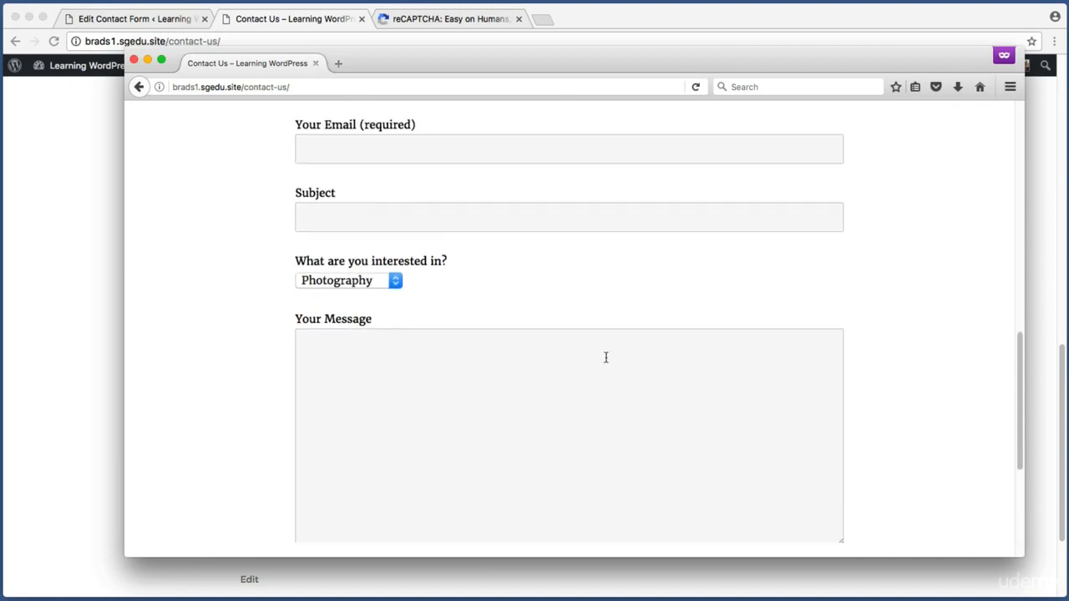
# Submit a sample name and e-mail with subject and message 'test', leaving reCAPTCHA unticked
pyautogui.click(489, 202)
pyautogui.write('John doe')
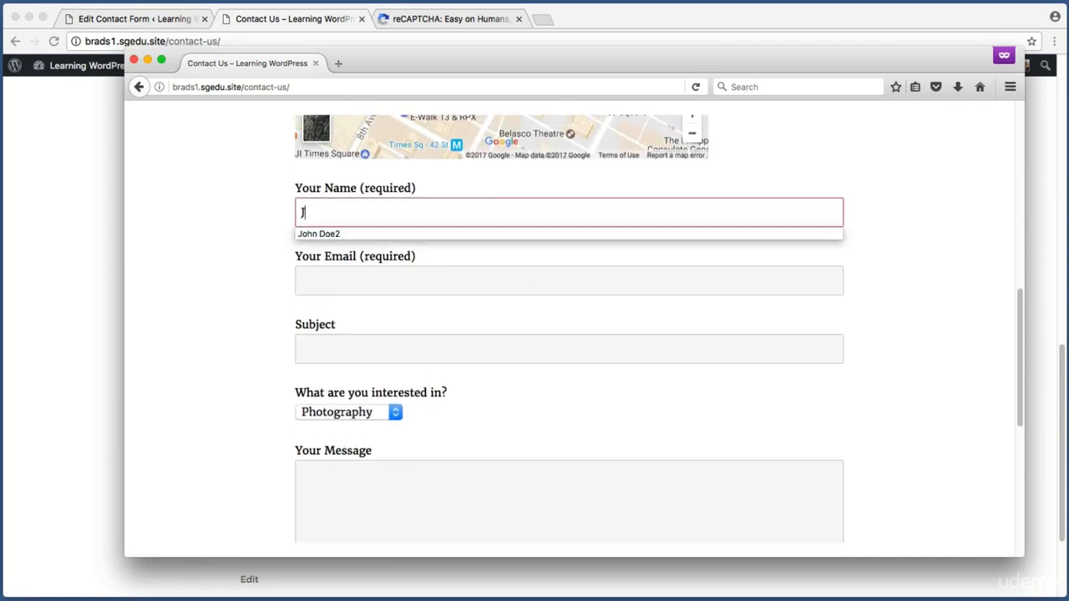
pyautogui.press('Tab')
pyautogui.write('johndoe@johasdfklasdjf.gov')
pyautogui.press('Tab')
pyautogui.write('test')
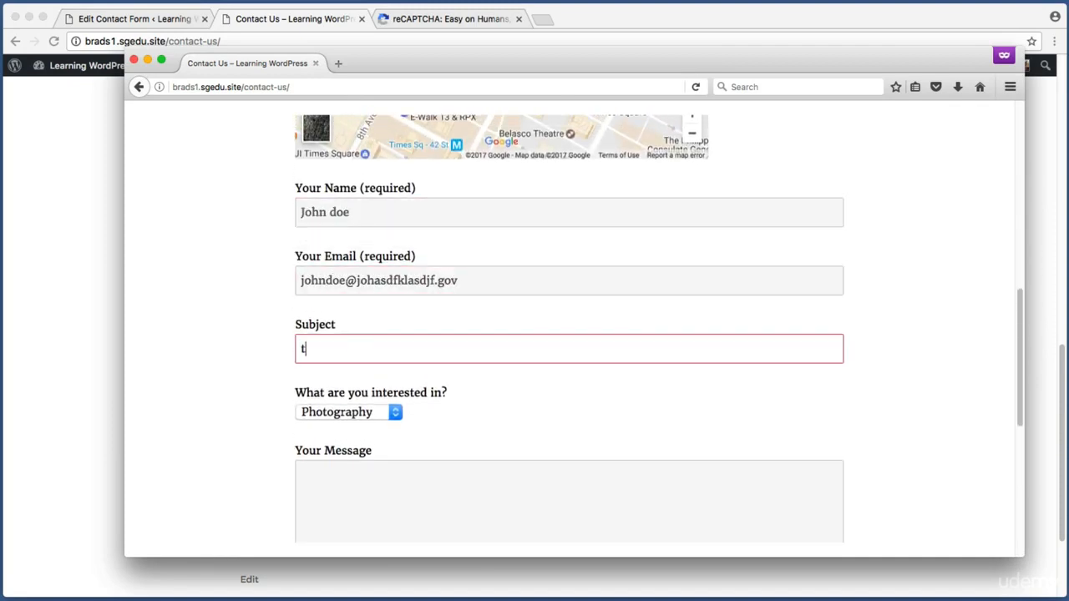
pyautogui.click(370, 479)
pyautogui.write('test')
pyautogui.scroll(-5, 364, 473)
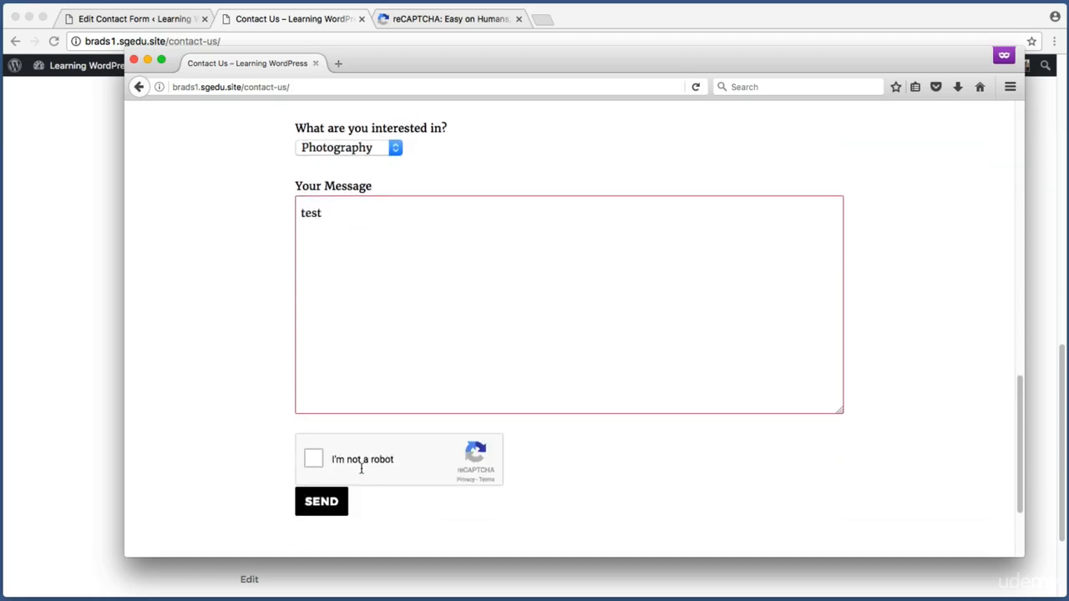
pyautogui.click(317, 511)
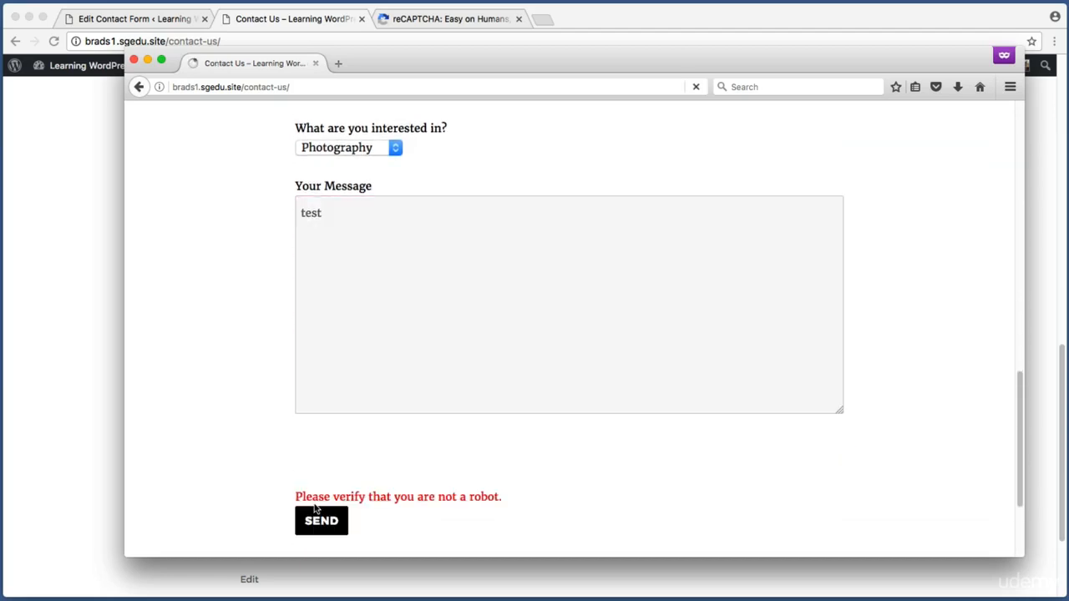
pyautogui.press('super+shift+4')
pyautogui.moveTo(274, 483); pyautogui.dragTo(542, 510)
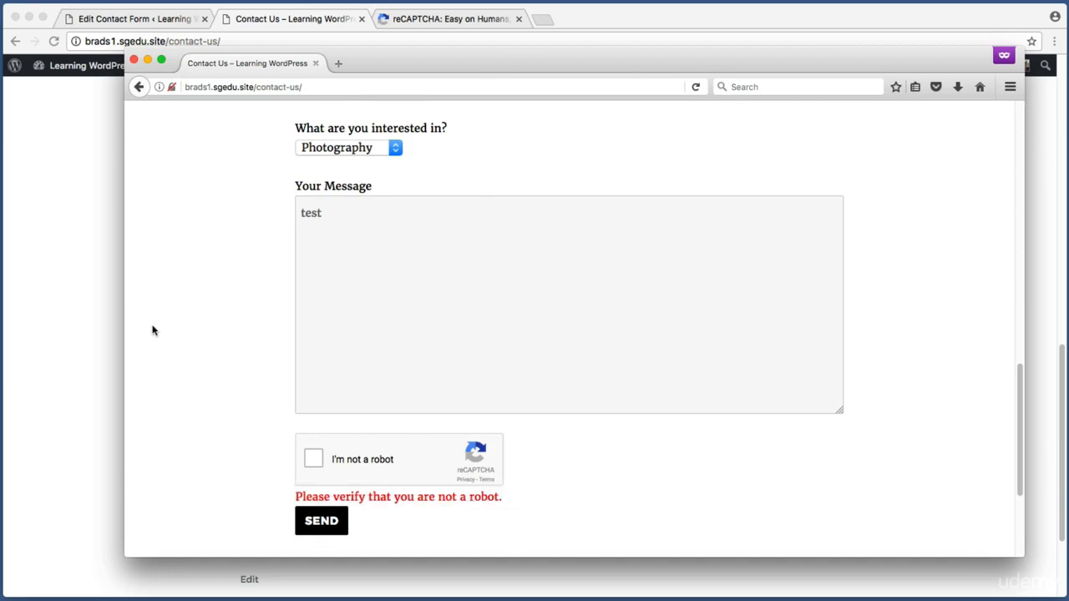